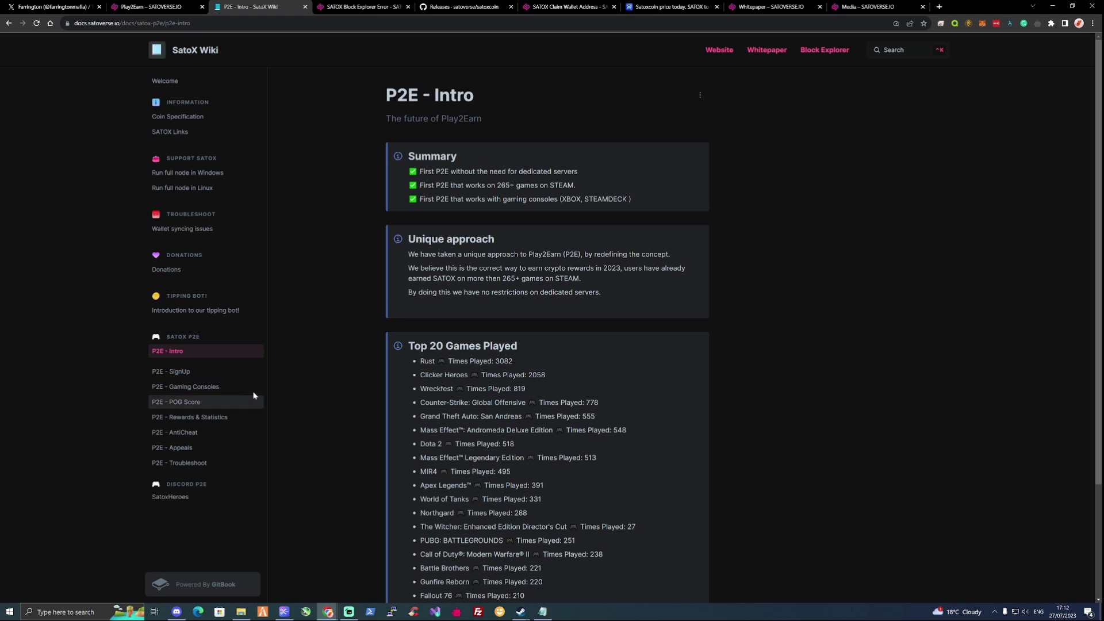
Step: Scroll the wiki page and highlight the Dota 2 entry in the top games list
scroll(429, 366, "down", 2)
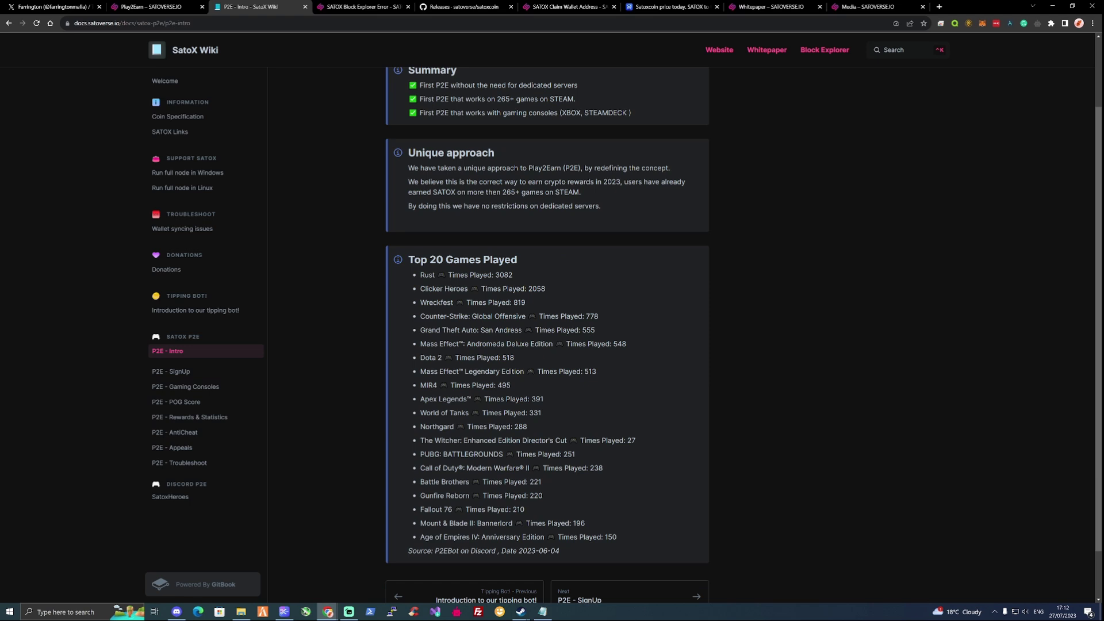
left_click_drag(424, 275, 489, 330)
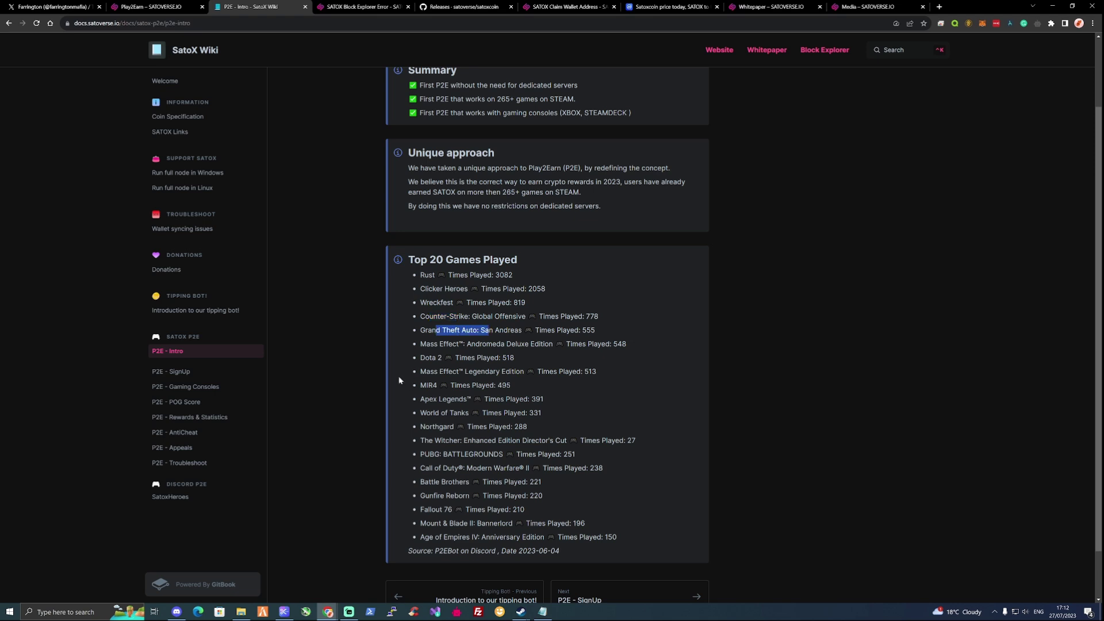
left_click_drag(426, 357, 442, 357)
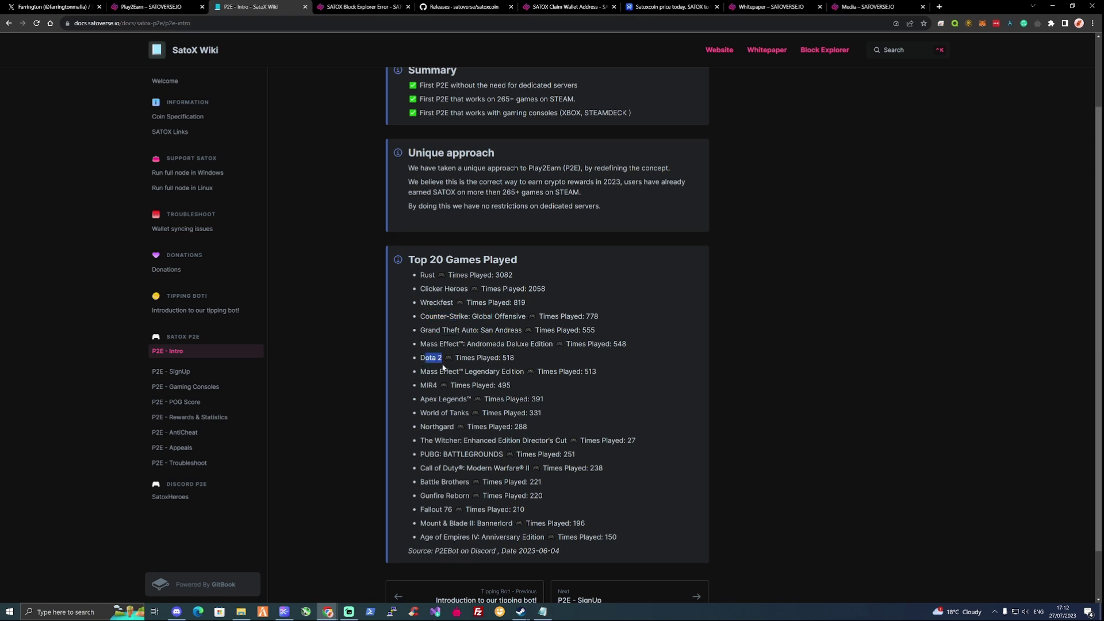
scroll(547, 334, "down", 1)
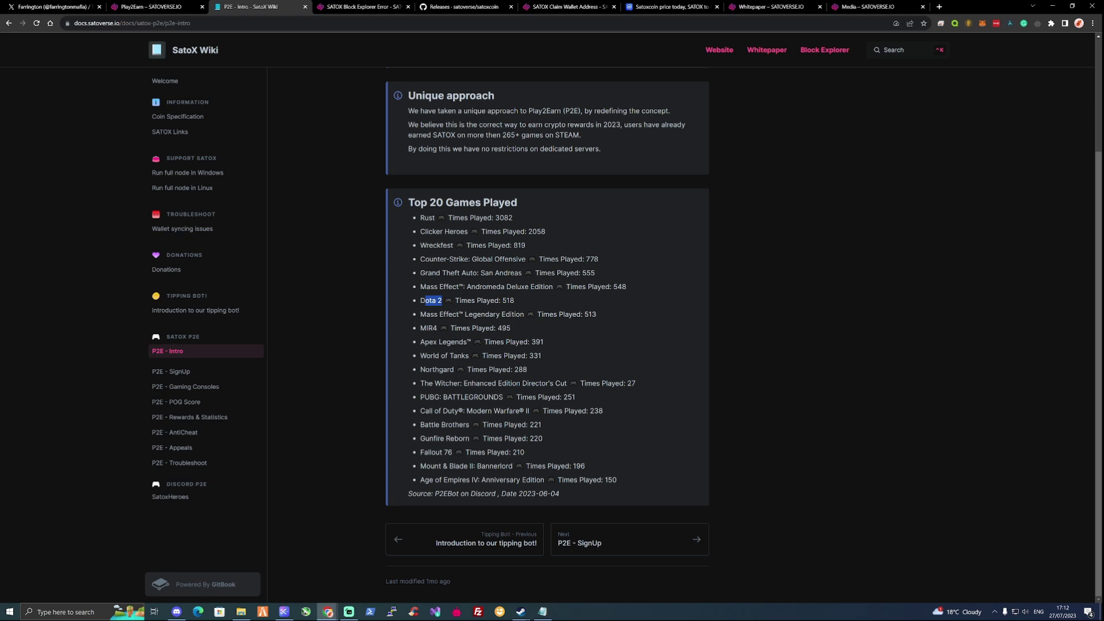
scroll(547, 335, "up", 3)
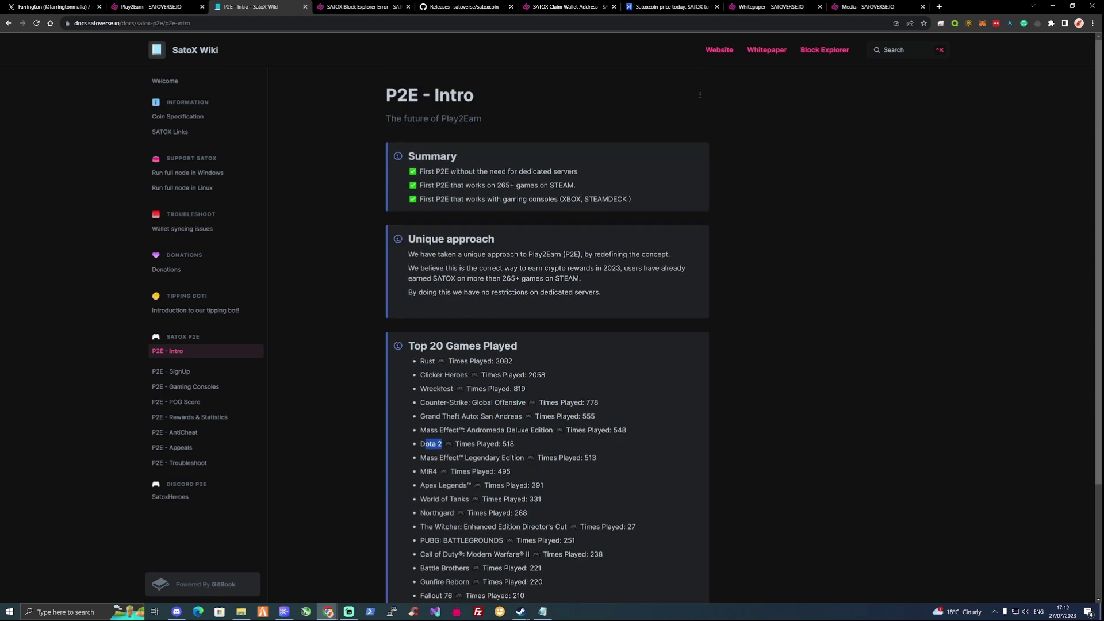
Step: Open the P2E - SignUp page and follow its GitHub releases link for the wallet download
left_click(183, 372)
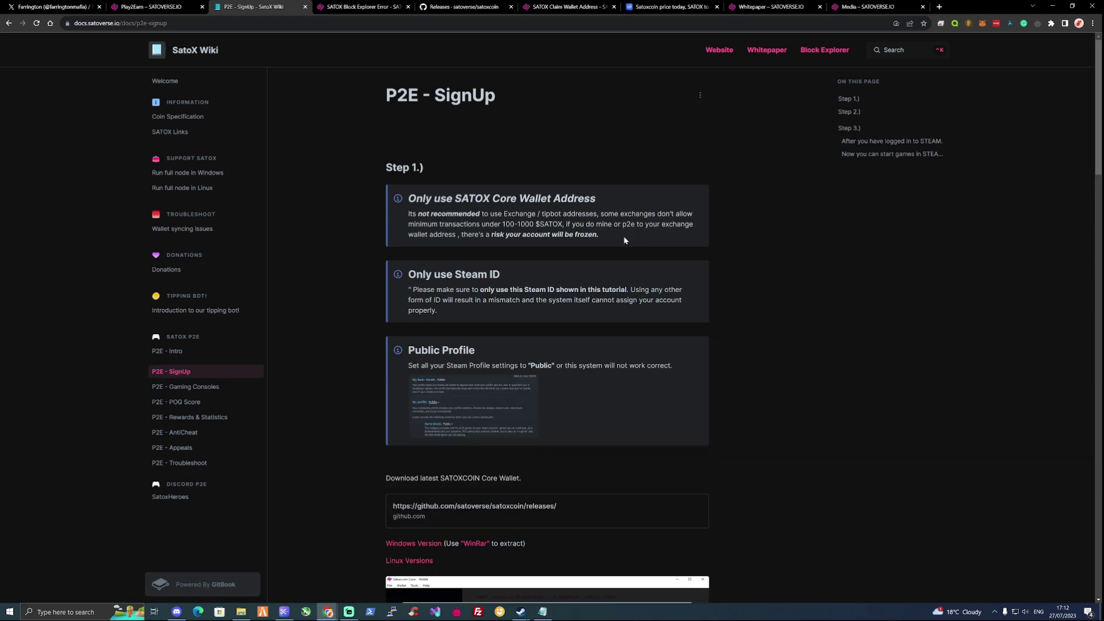
scroll(644, 235, "down", 2)
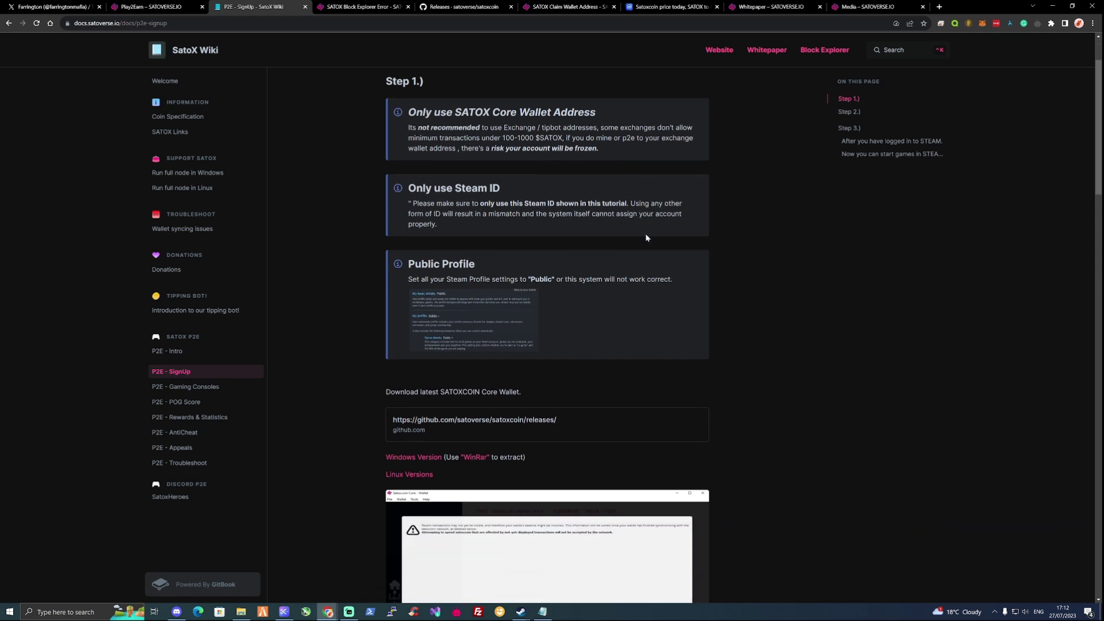
scroll(469, 337, "down", 2)
left_click(470, 336)
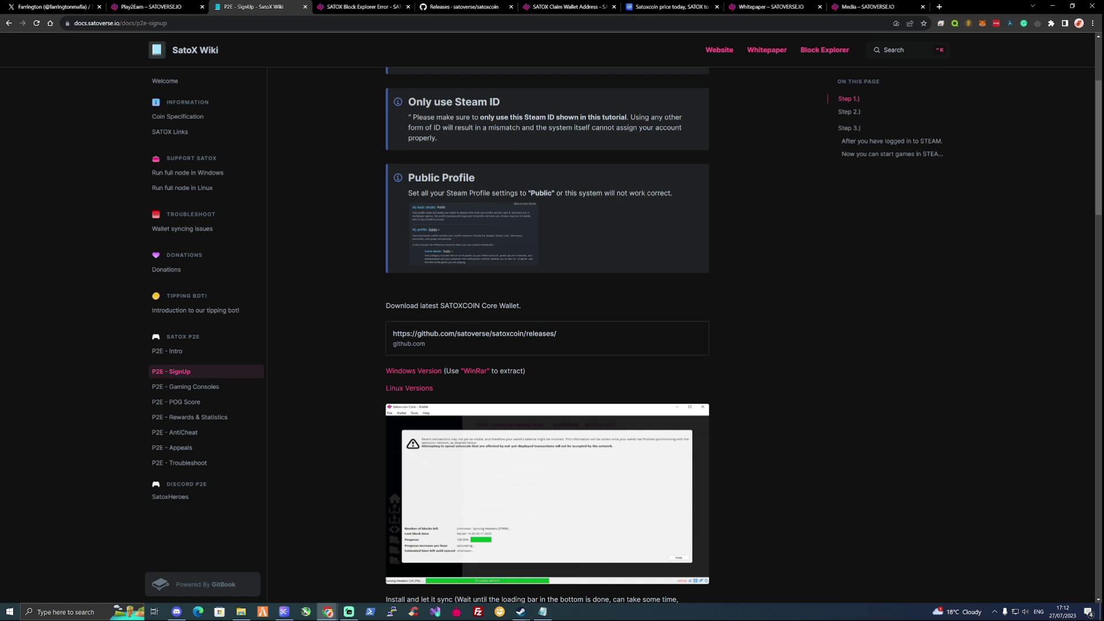
Step: Download satoxcoin-2.1.0-windows.tar.xz from the GitHub releases page and open it in WinRAR
left_click(482, 332)
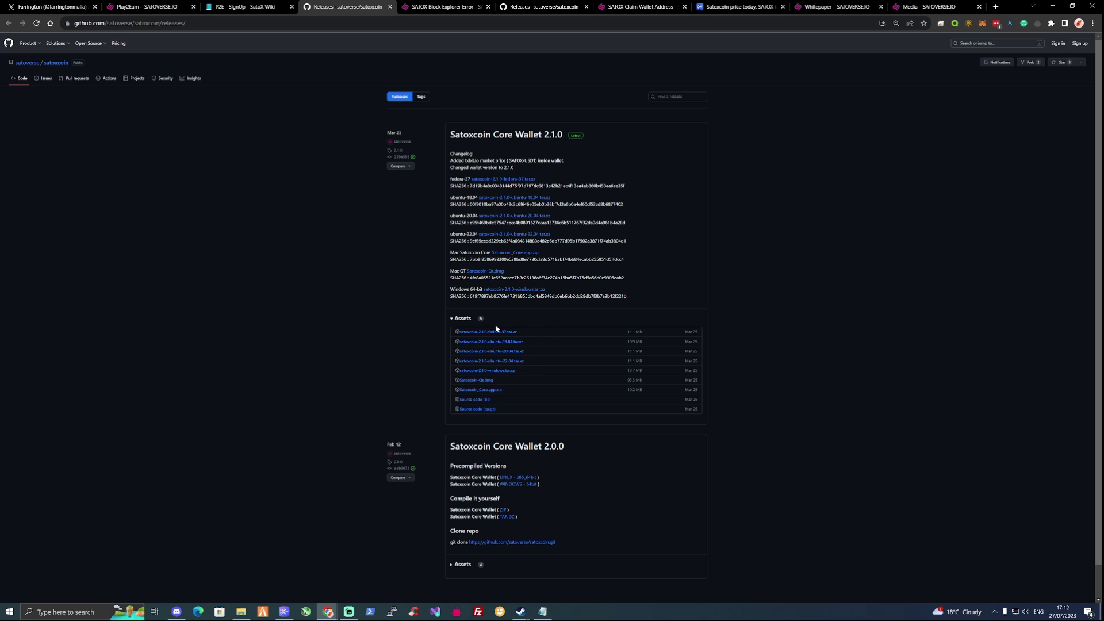
left_click(480, 372)
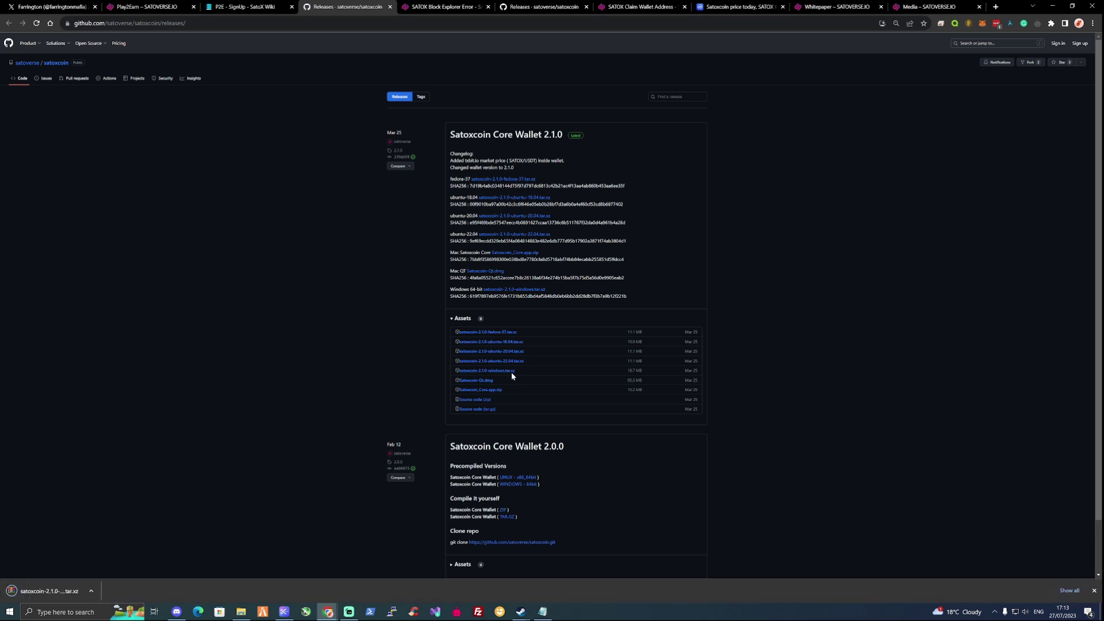
left_click(66, 589)
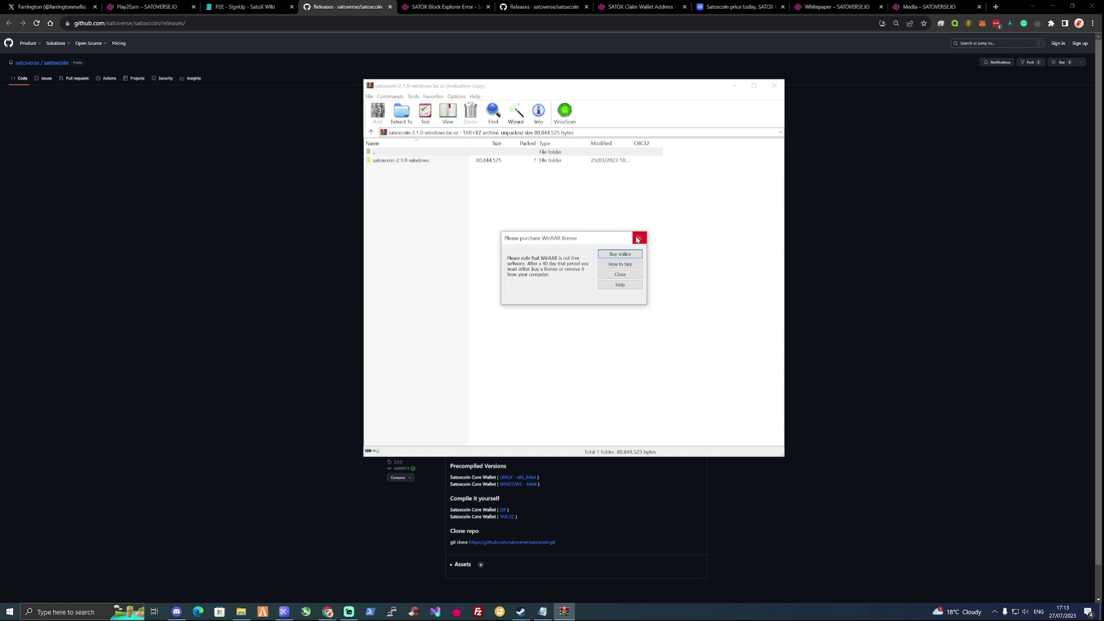
Step: Dismiss WinRAR's licence reminder, open the satoxcoin-2.1.0-windows folder, and create a new desktop folder
left_click(639, 238)
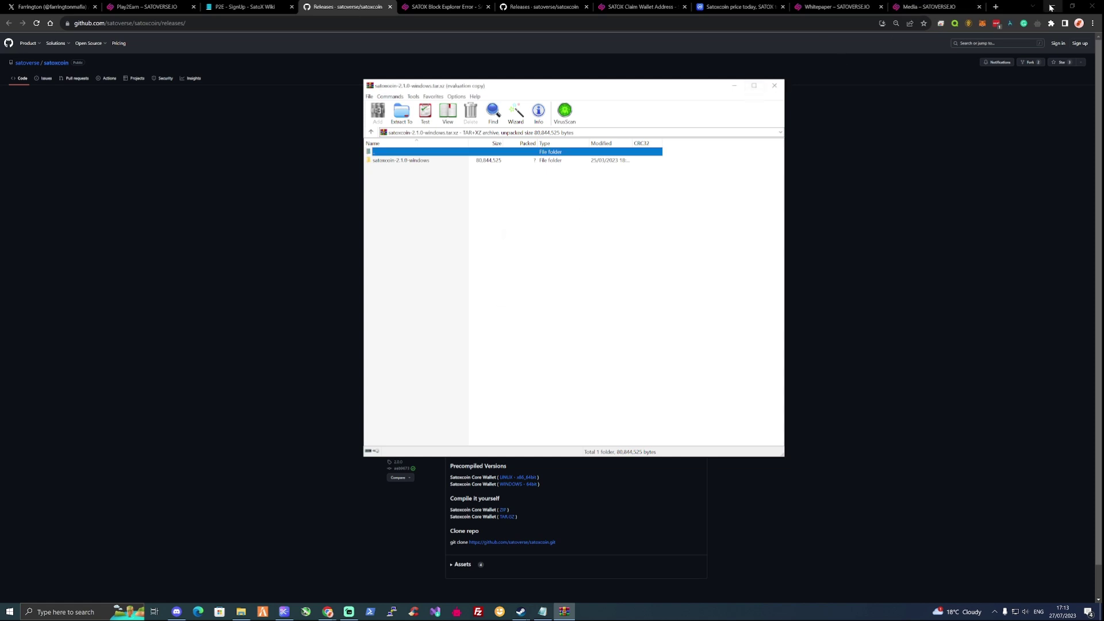
left_click(523, 159)
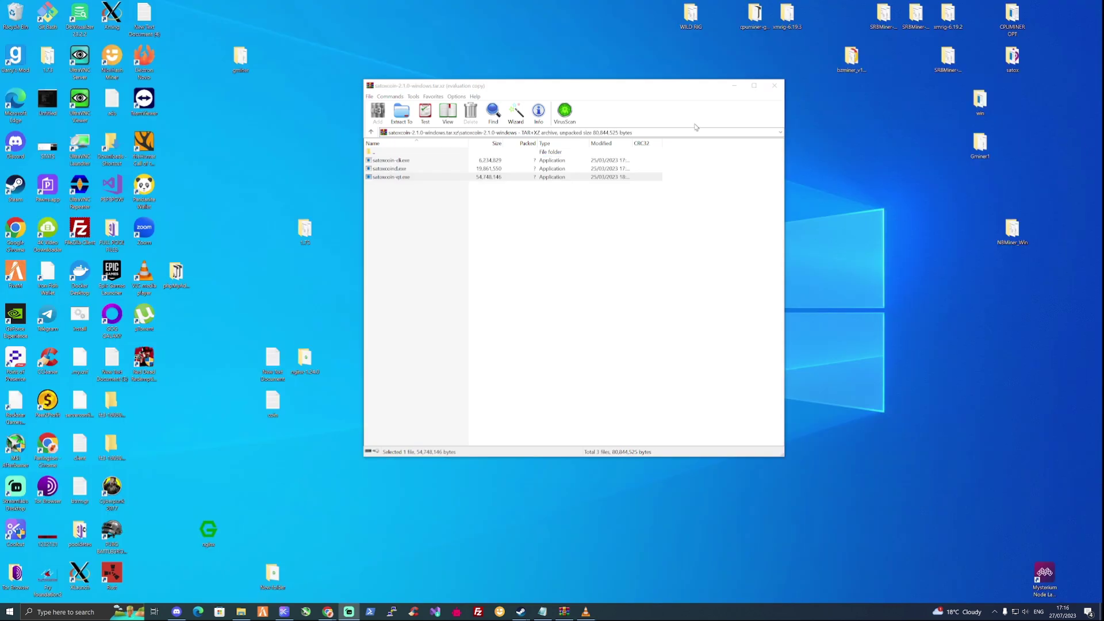
right_click(249, 145)
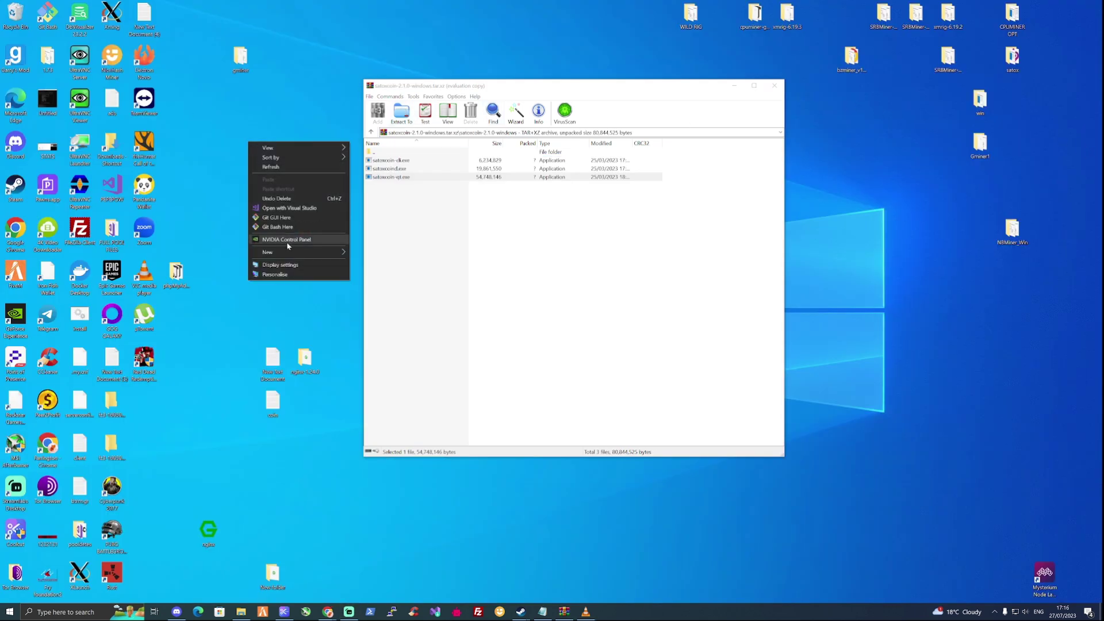
mouse_move(290, 252)
left_click(379, 254)
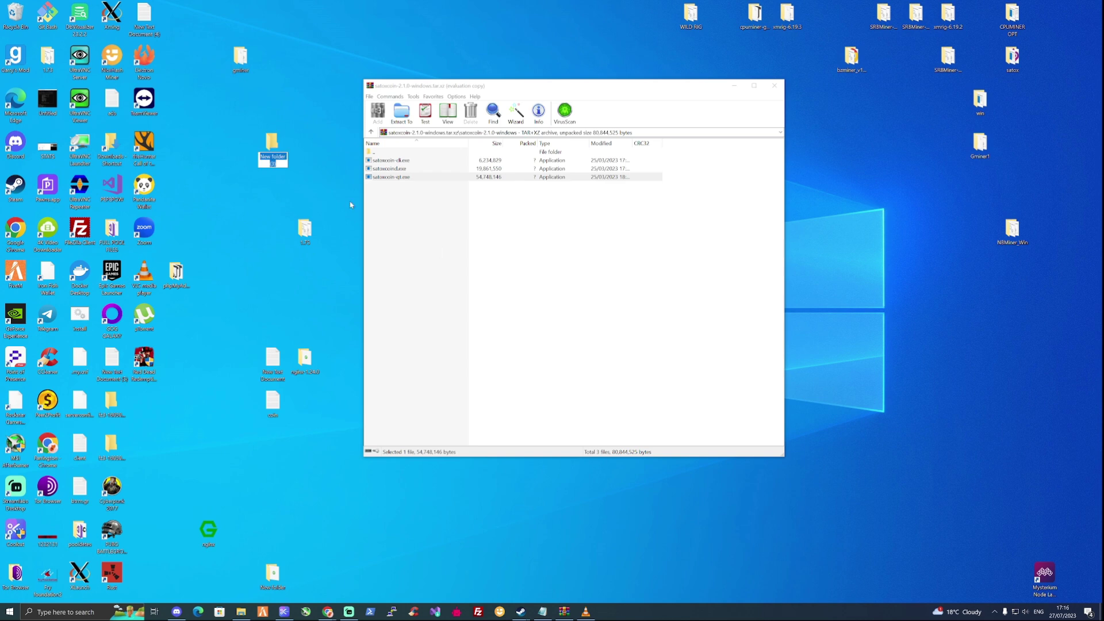
type("SAtox")
key("Return")
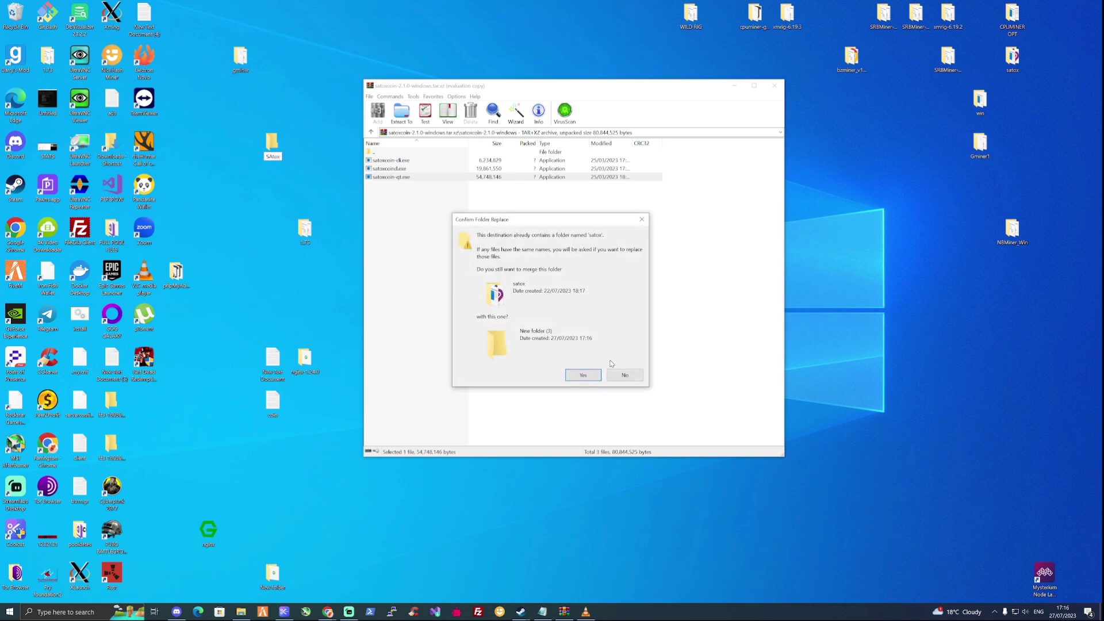
Step: Name the new desktop folder sato2 and drag all three wallet files into it
left_click(624, 375)
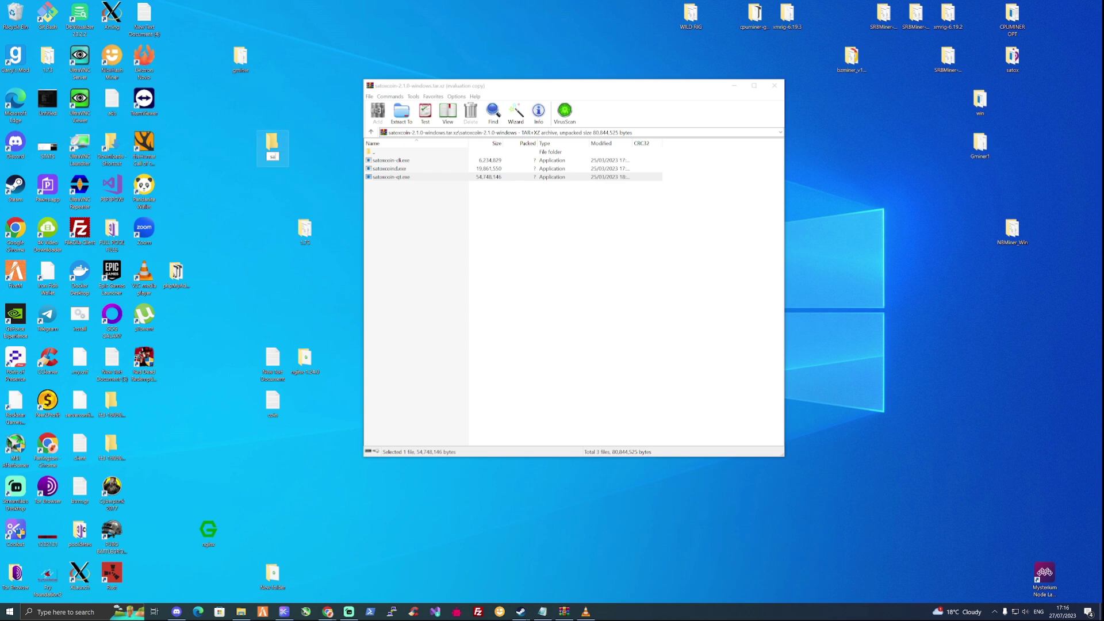
type("2")
key("Return")
left_click(448, 199)
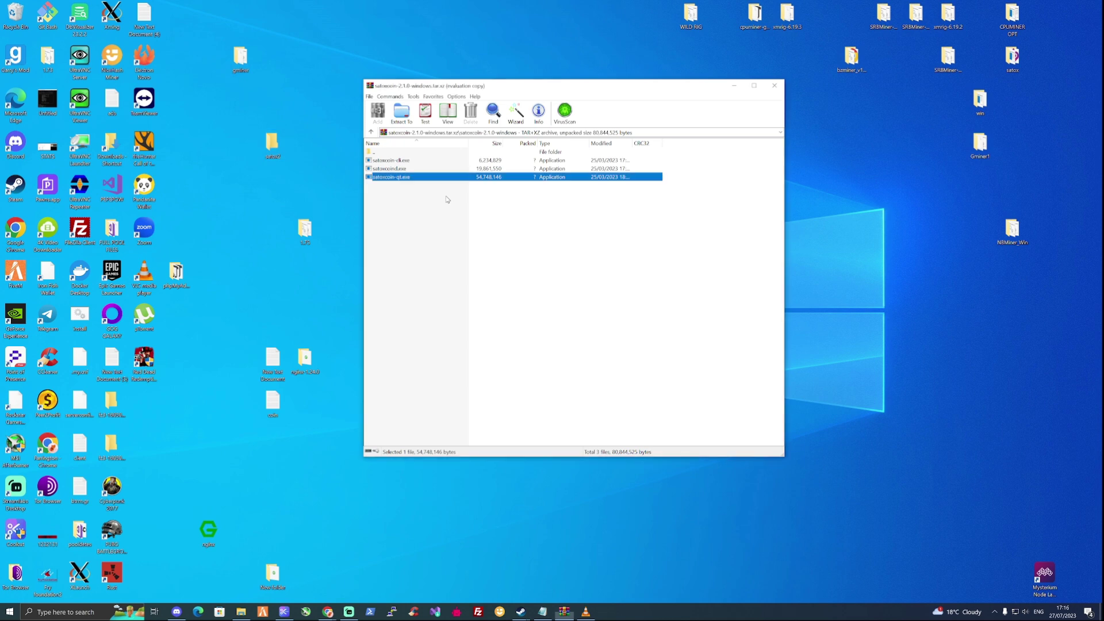
left_click_drag(448, 200, 283, 151)
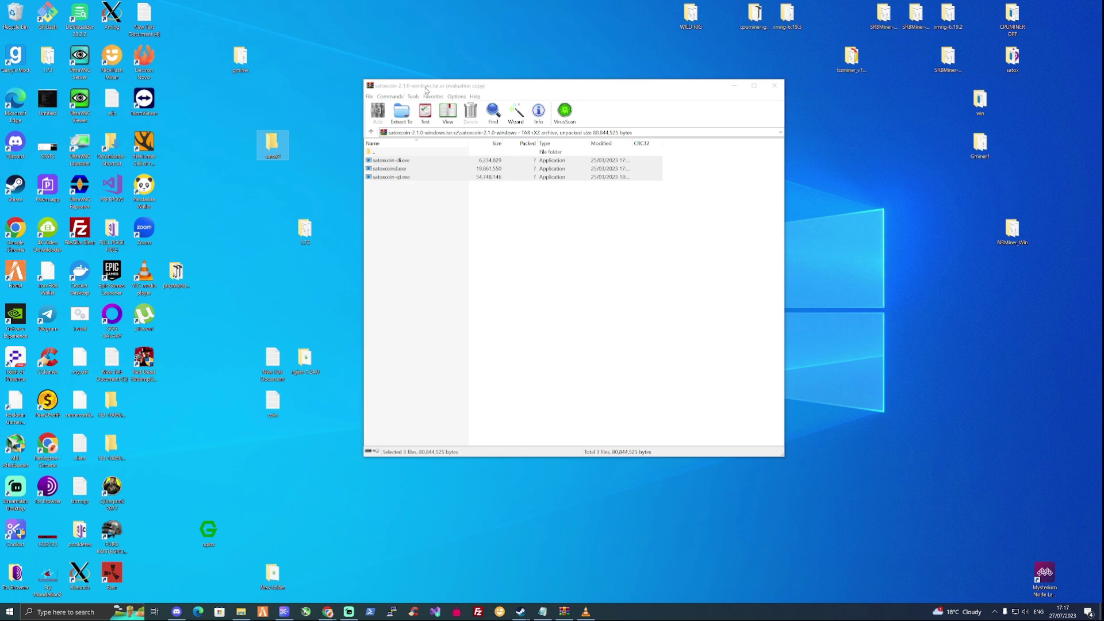
Step: Open the sato2 folder, close WinRAR, and launch satoxcoin-qt
double_click(280, 146)
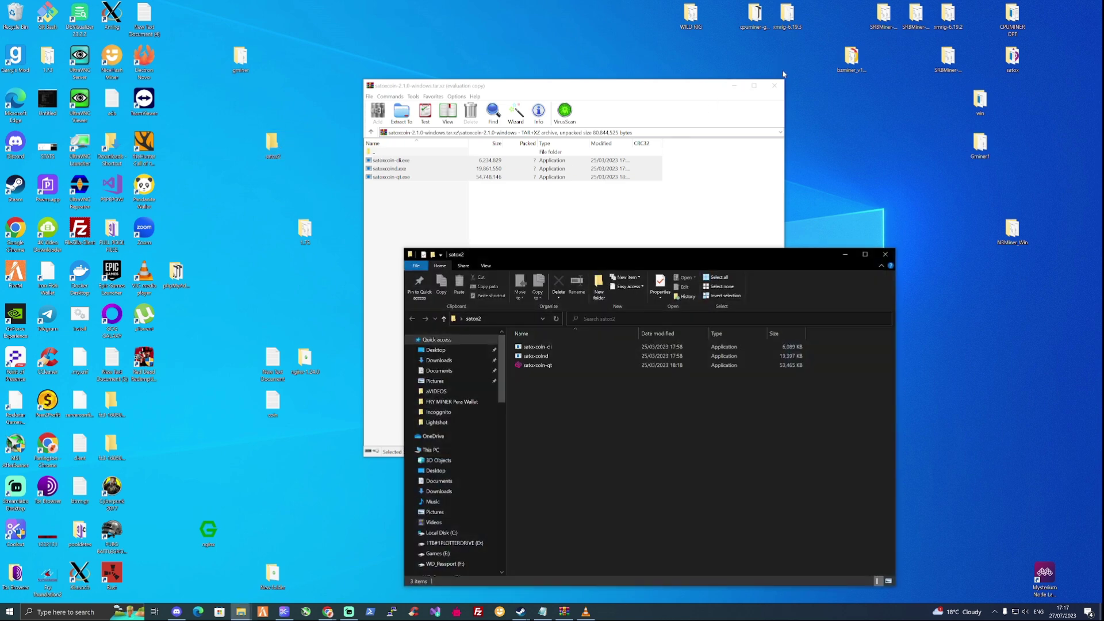
left_click(779, 86)
left_click_drag(708, 253, 664, 75)
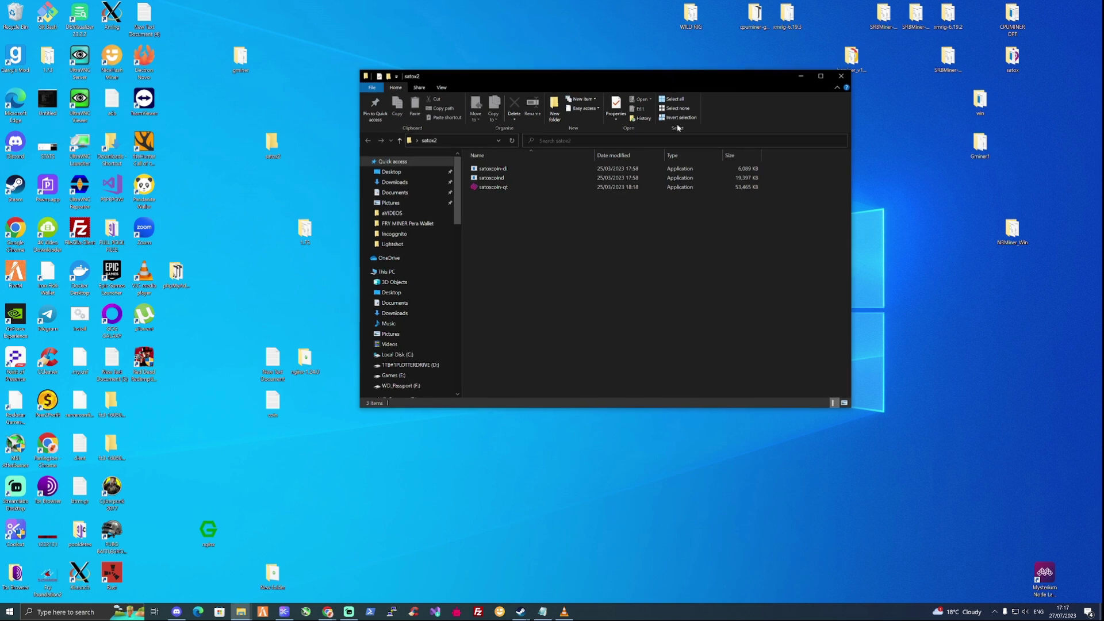
left_click(501, 188)
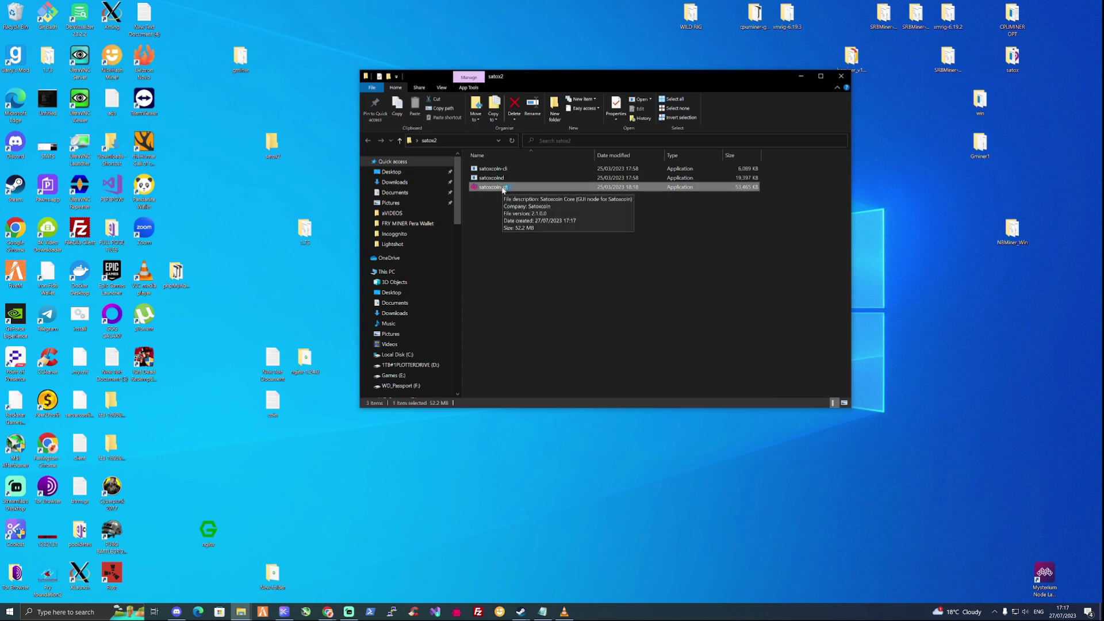
double_click(502, 188)
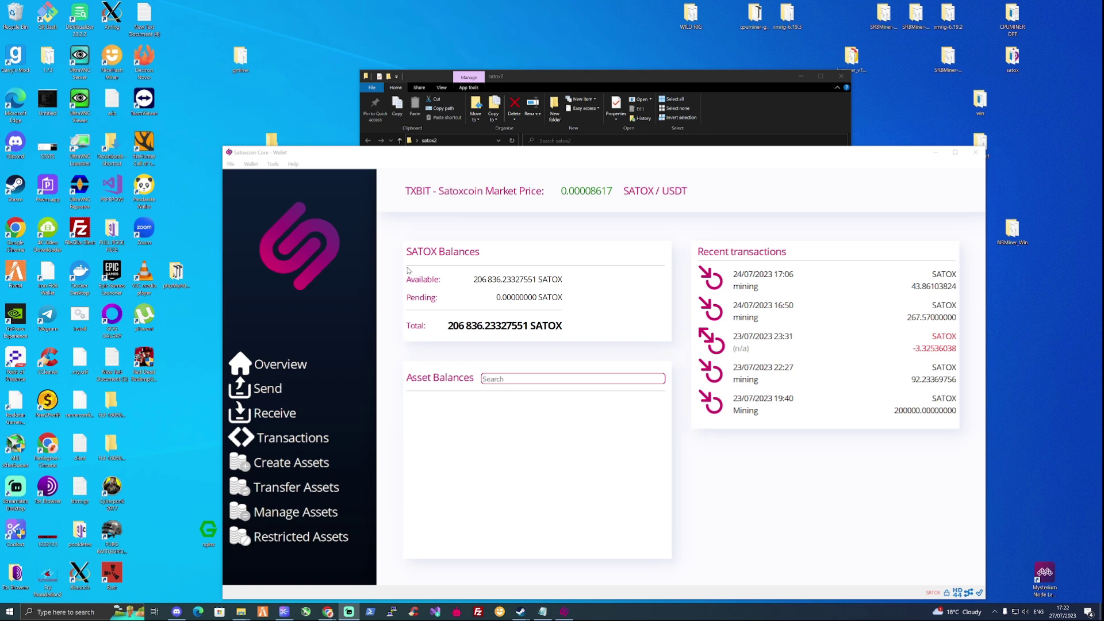
Step: Create a payment request labelled 'P2E Earnings' and copy its new receiving address
left_click(271, 424)
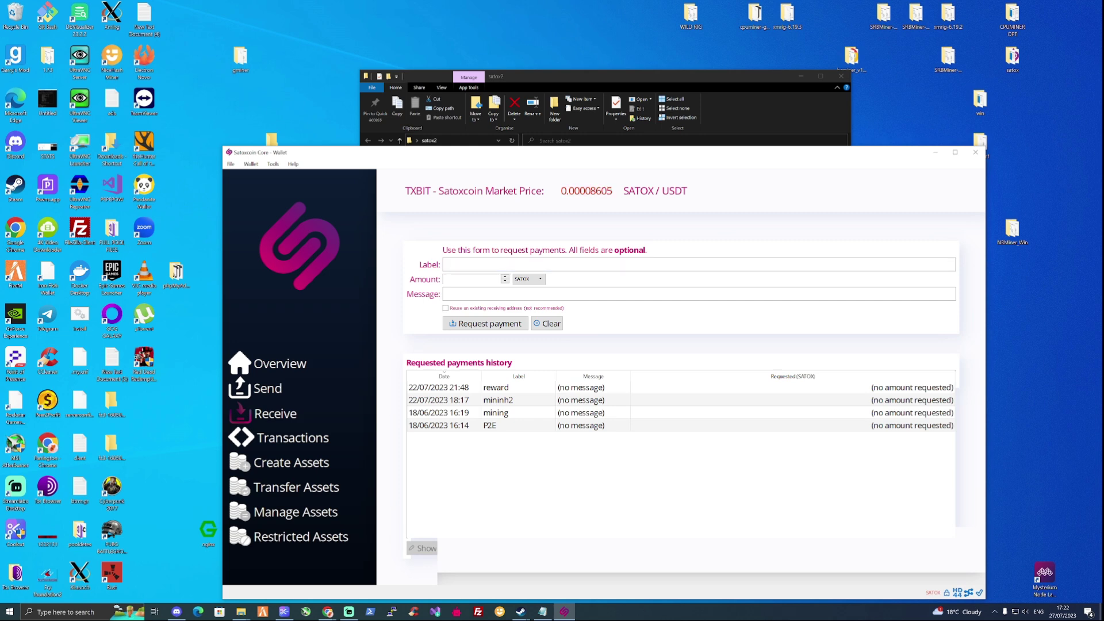
type("P2E Earnings")
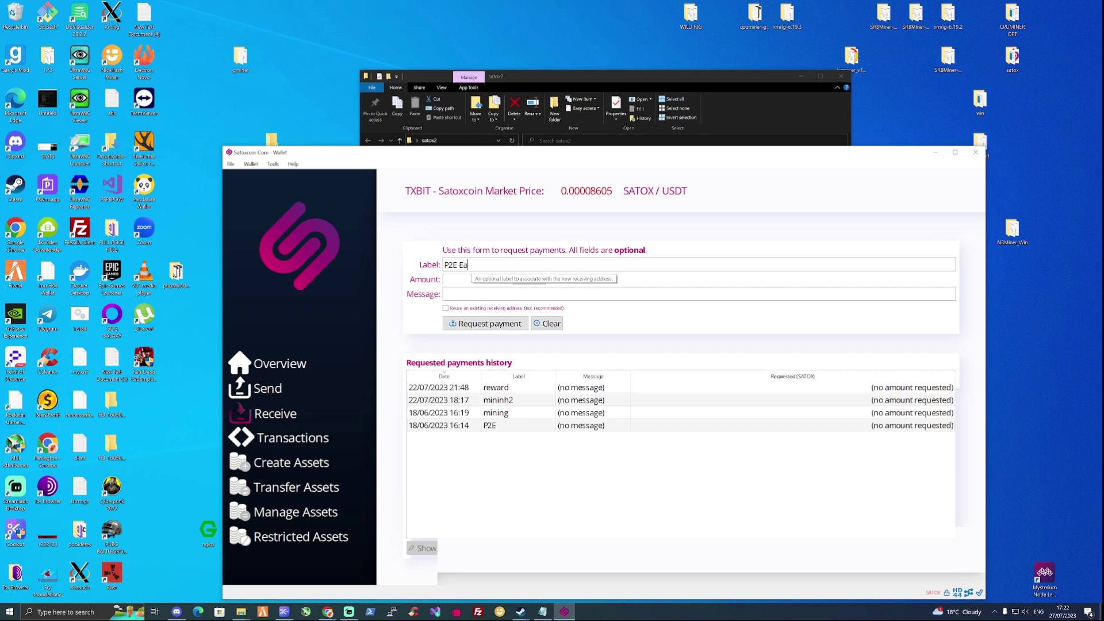
left_click(467, 326)
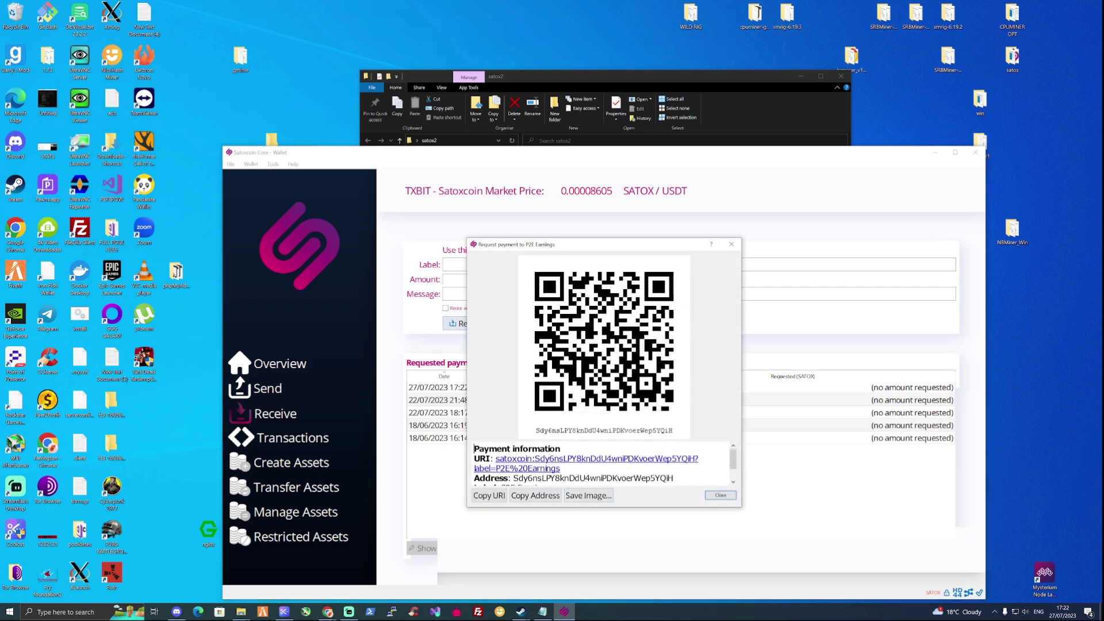
double_click(593, 478)
left_click(674, 477)
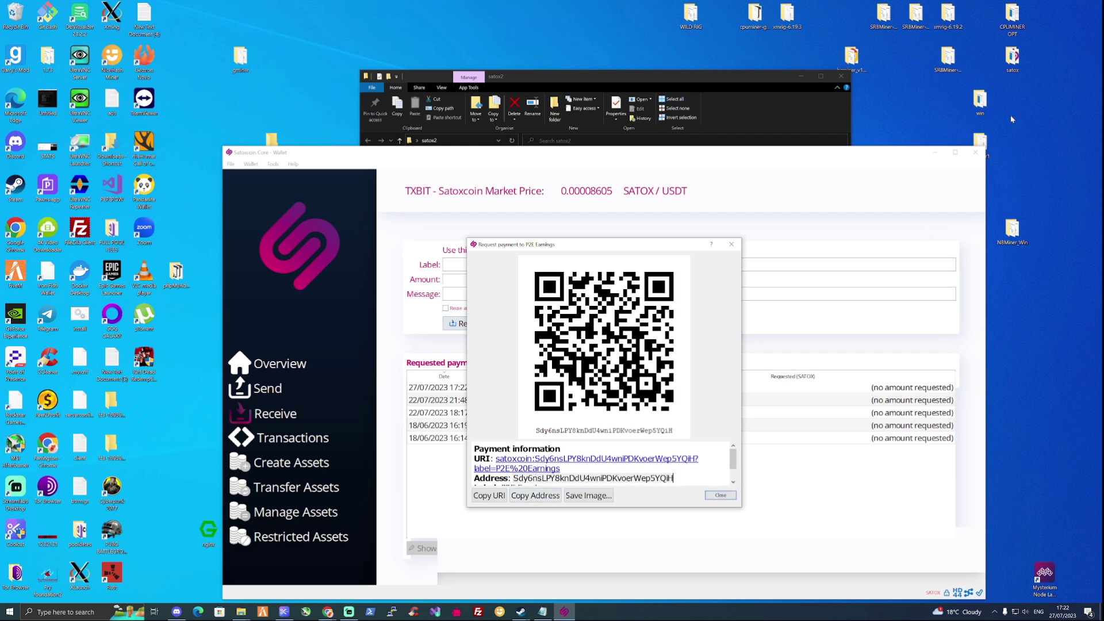
left_click(731, 245)
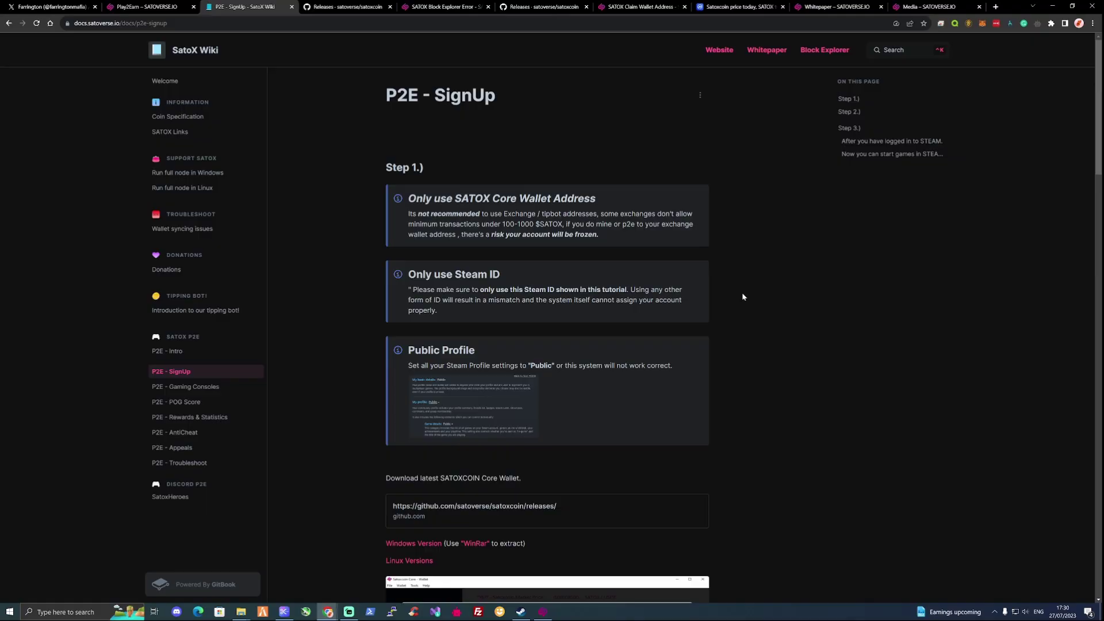
Step: Scroll to Step 2 'Get your Steam ID' on the SignUp page, then bring up Steam
scroll(742, 293, "down", 6)
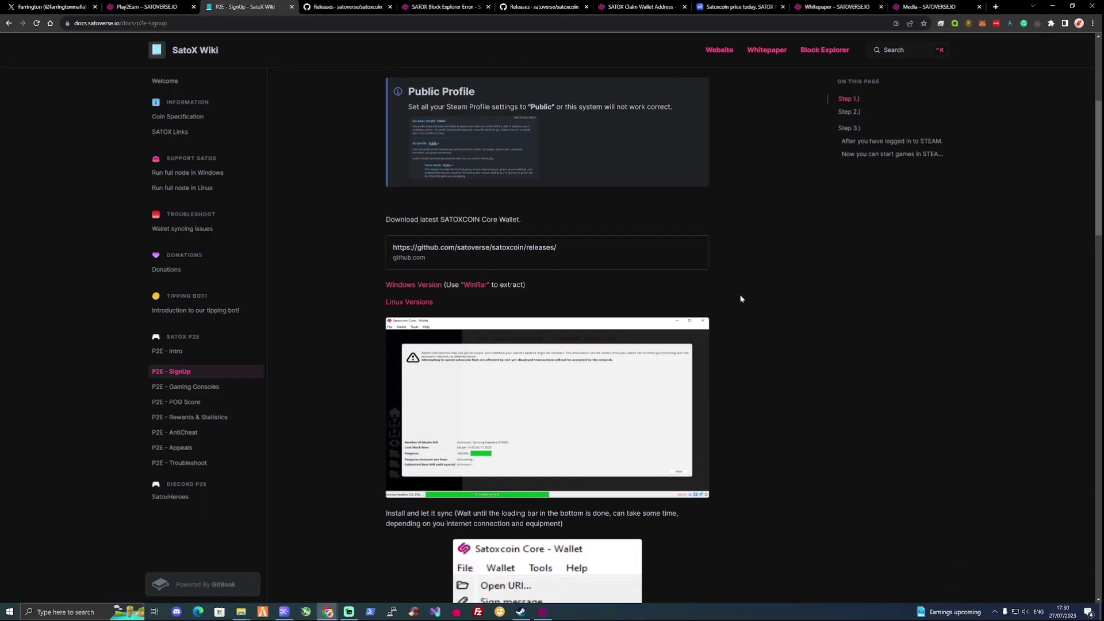
scroll(740, 298, "down", 5)
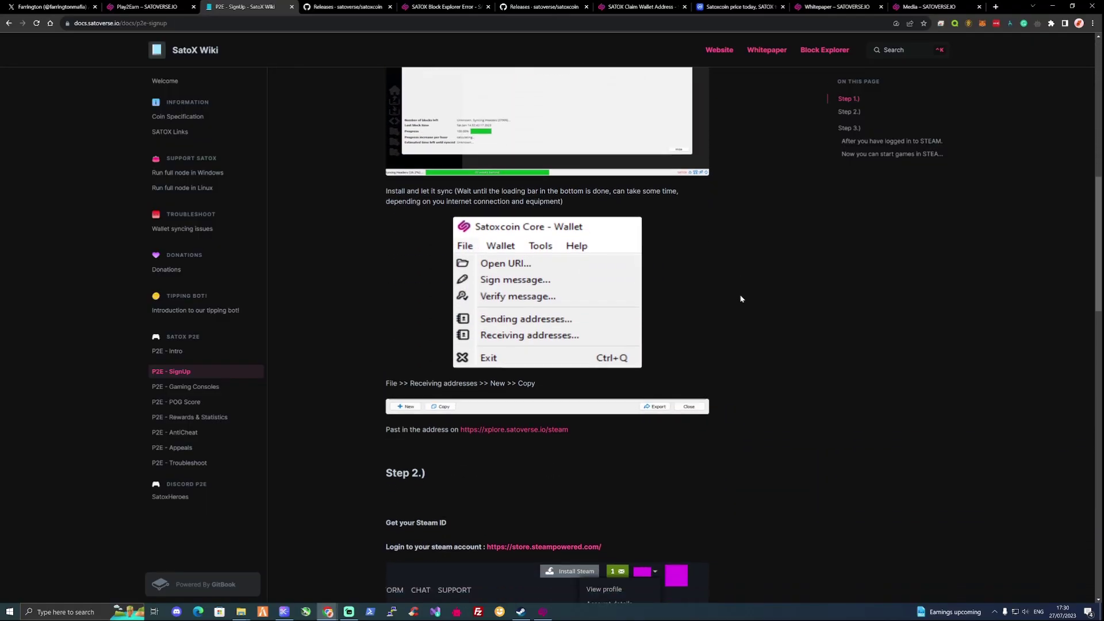
scroll(741, 299, "down", 2)
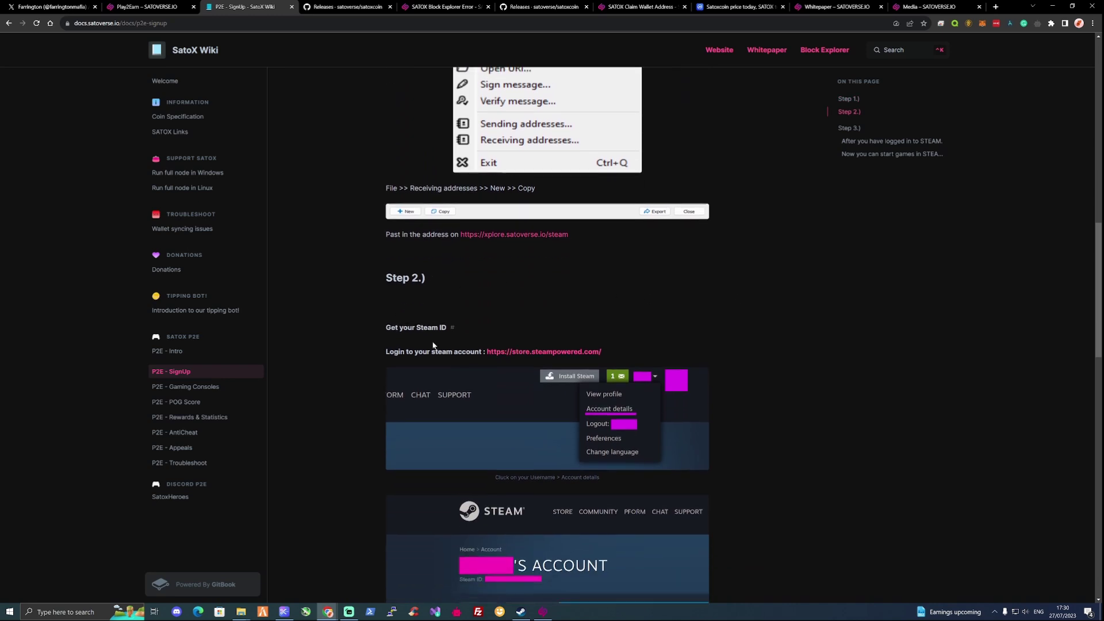
left_click_drag(416, 327, 446, 327)
scroll(598, 324, "down", 2)
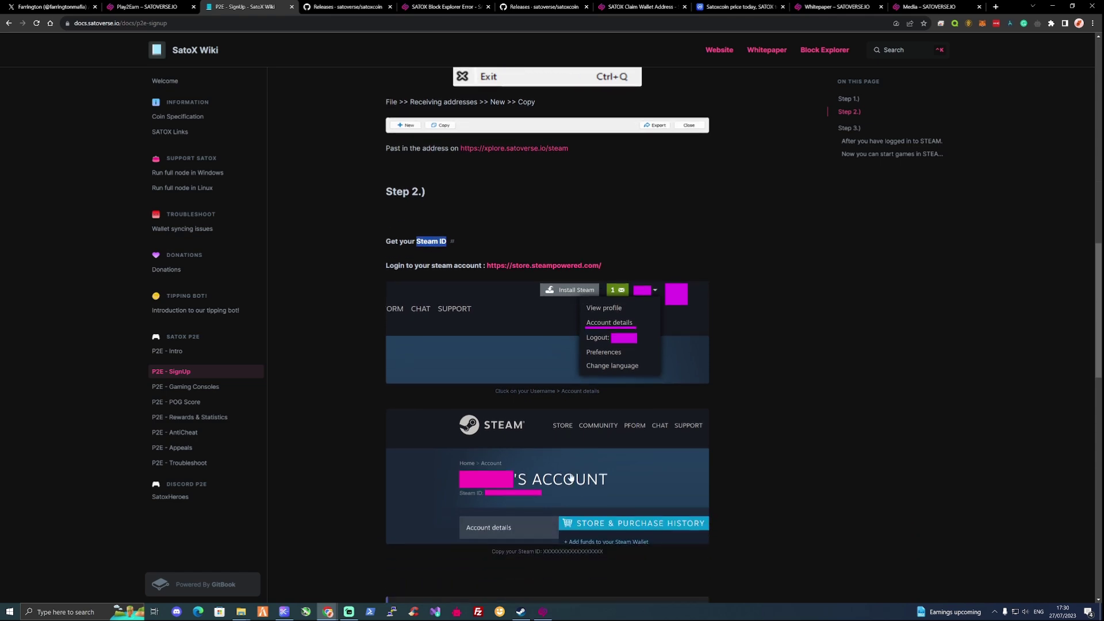
left_click(521, 612)
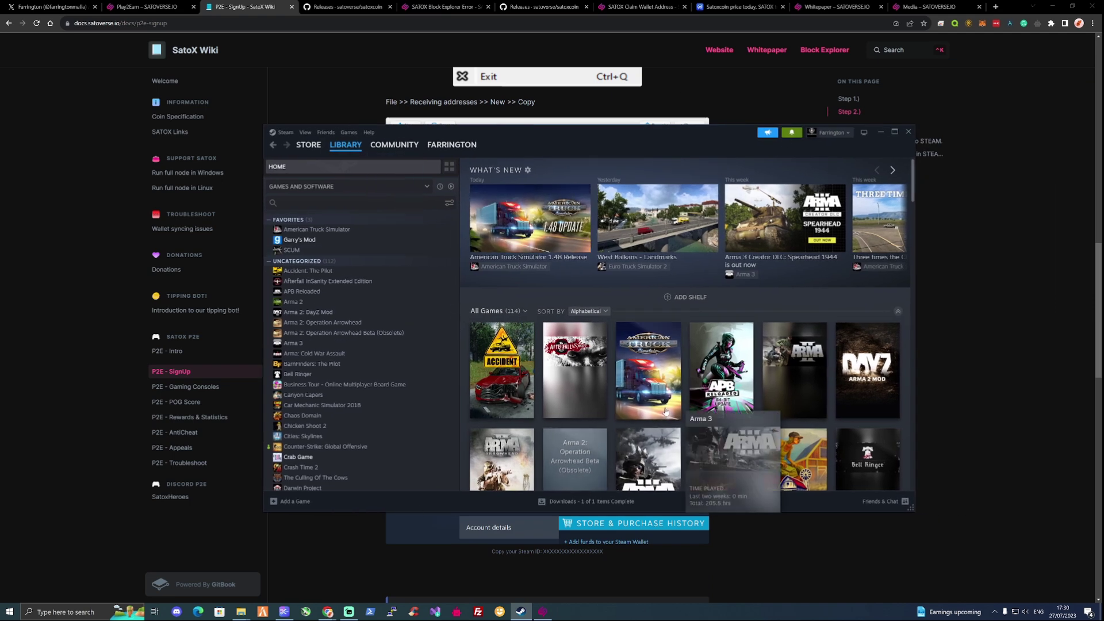
Step: Copy the Steam ID from Steam's Account details page
left_click_drag(617, 135, 645, 146)
left_click(880, 148)
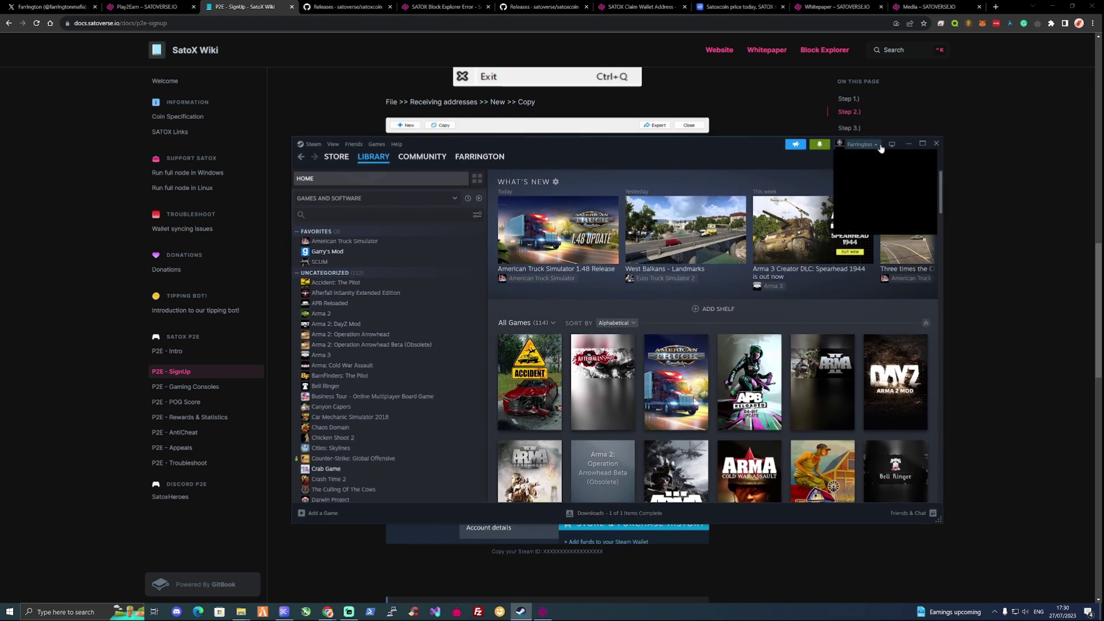
left_click(875, 175)
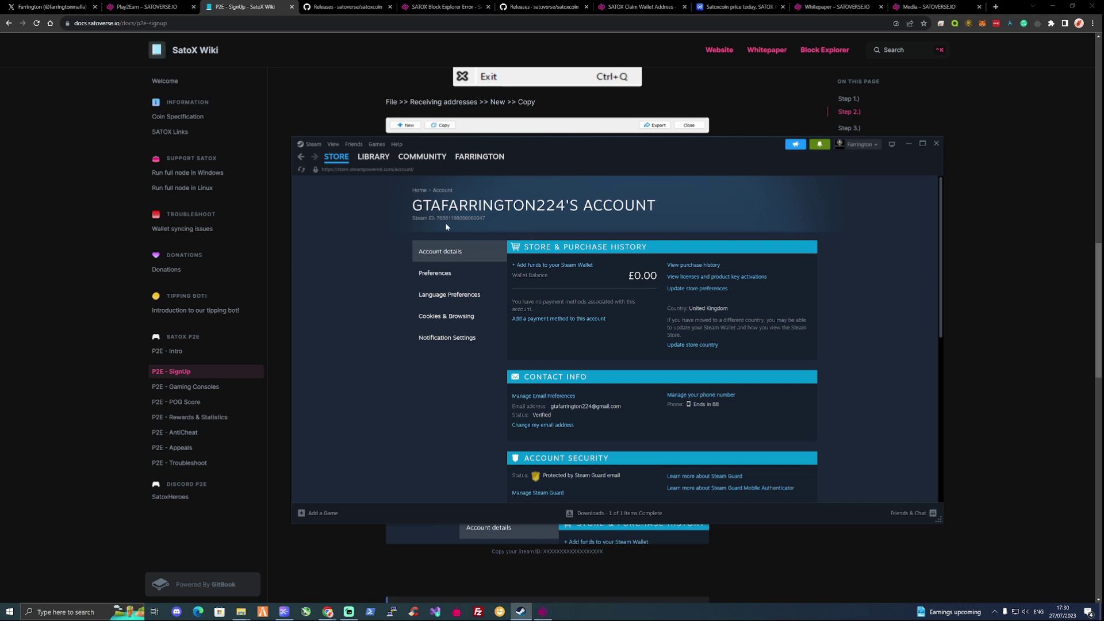
double_click(460, 218)
right_click(454, 220)
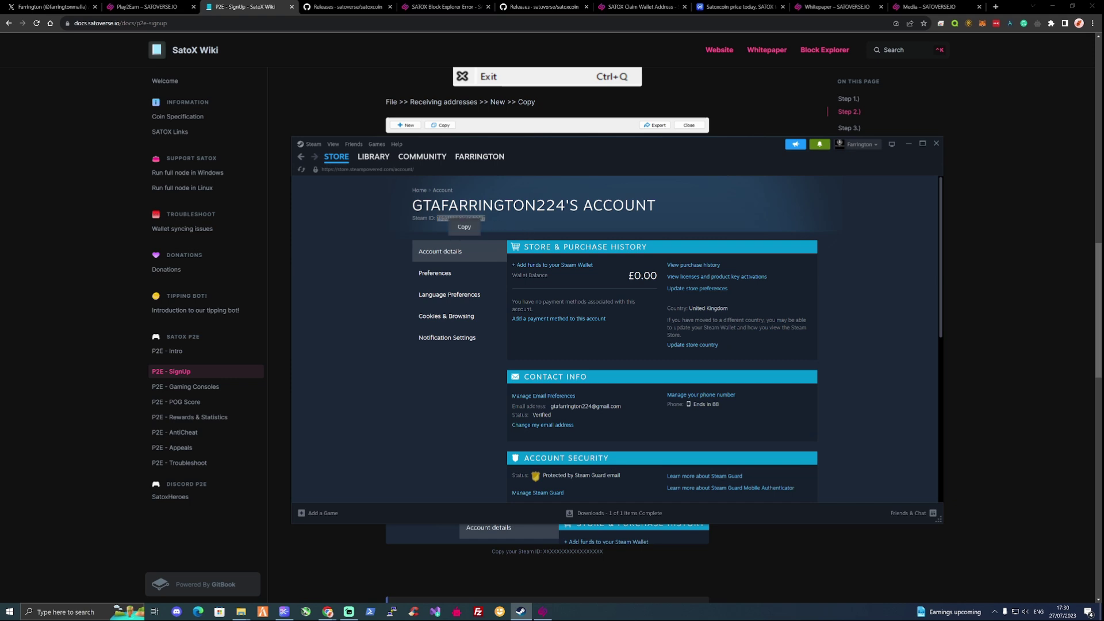
left_click(458, 227)
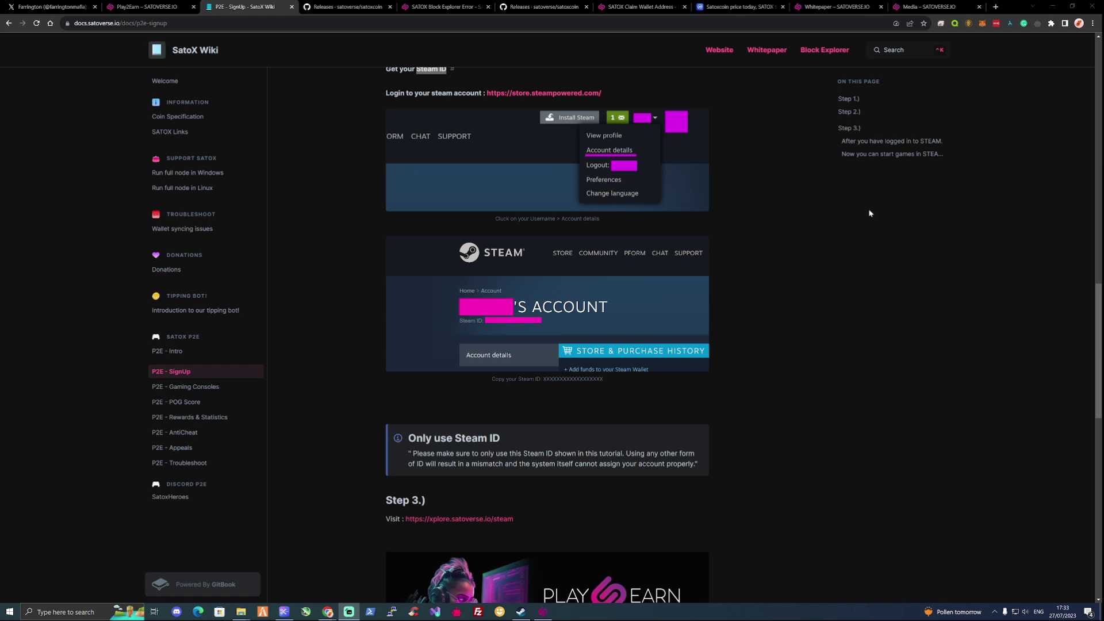
Step: Open the Step 3 xplore.satoverse.io/steam link in a new tab and switch to it
scroll(868, 211, "down", 3)
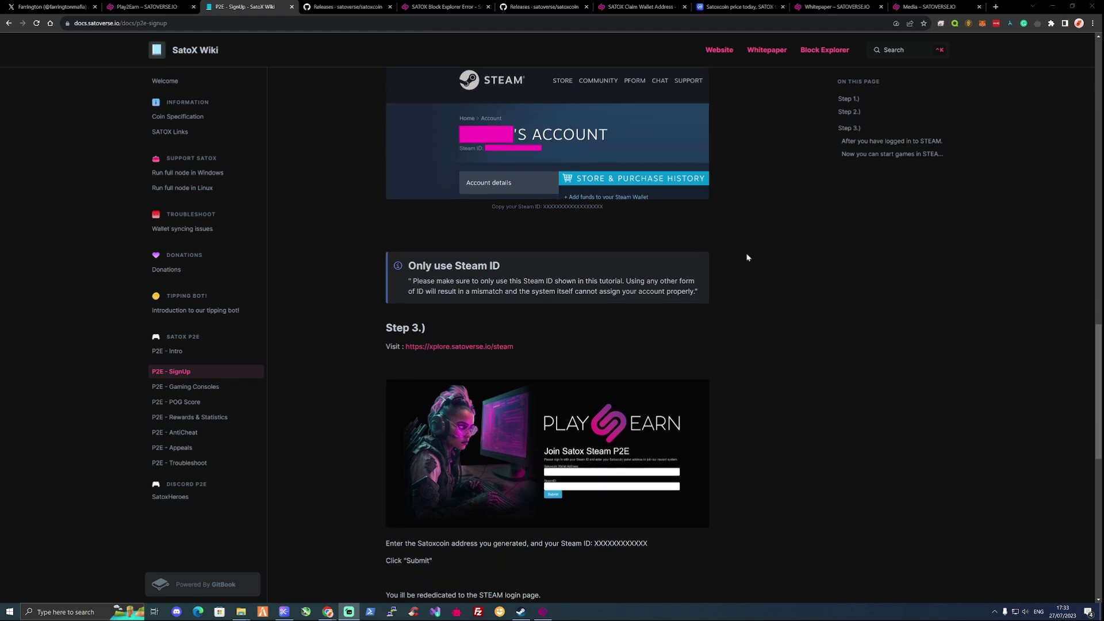
right_click(459, 349)
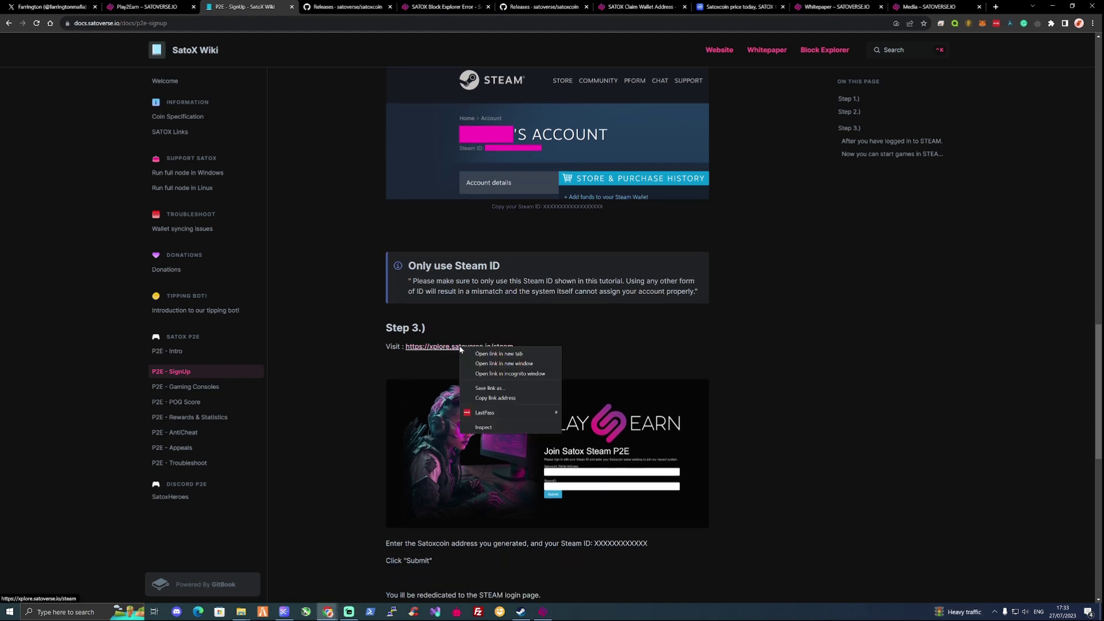
left_click(497, 354)
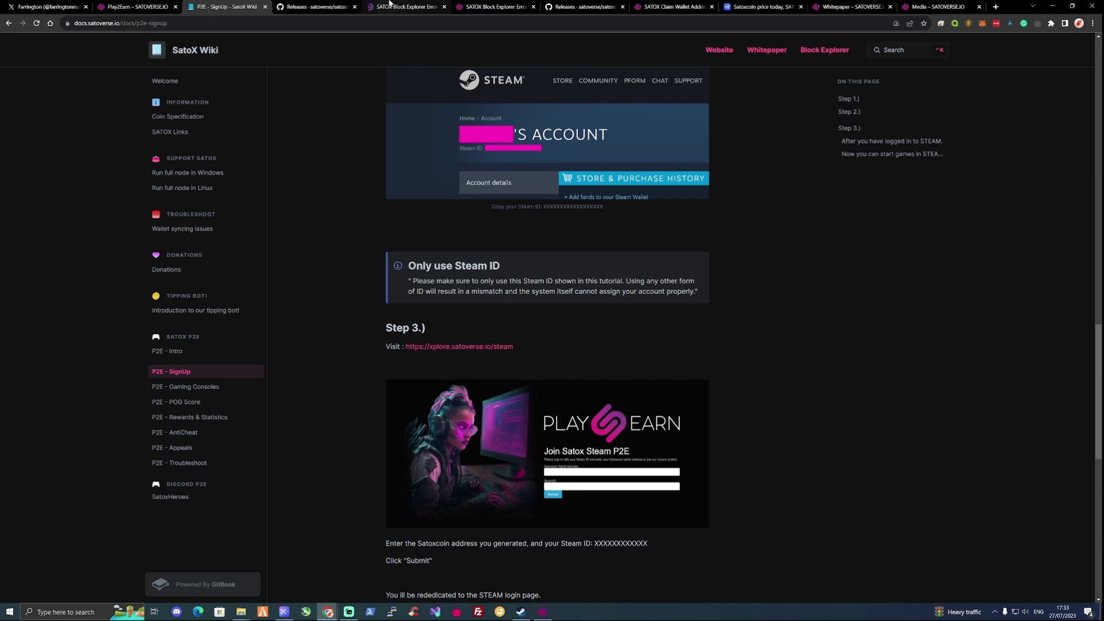
left_click(390, 6)
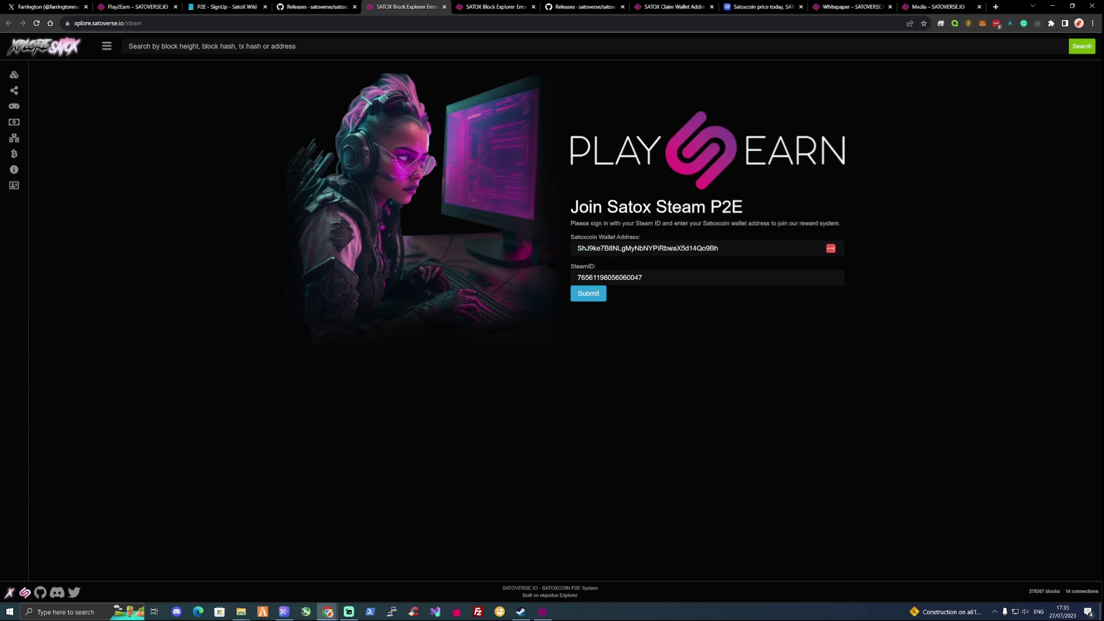
Step: Check the Steam ID in Steam, minimize it, and submit the Join Satox Steam P2E form
left_click(521, 612)
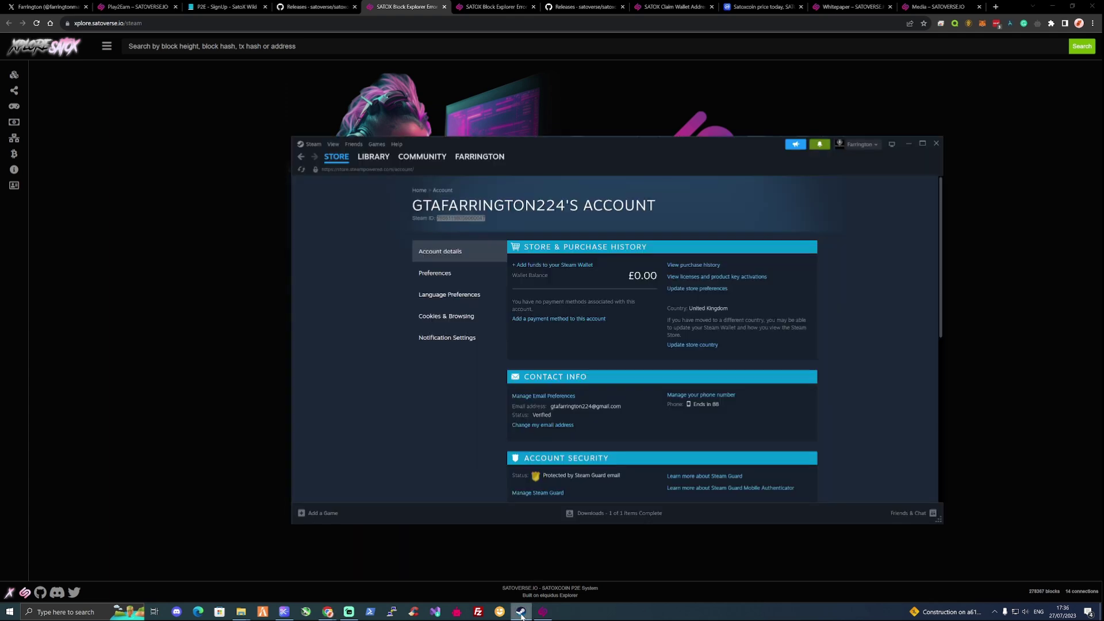
left_click(520, 614)
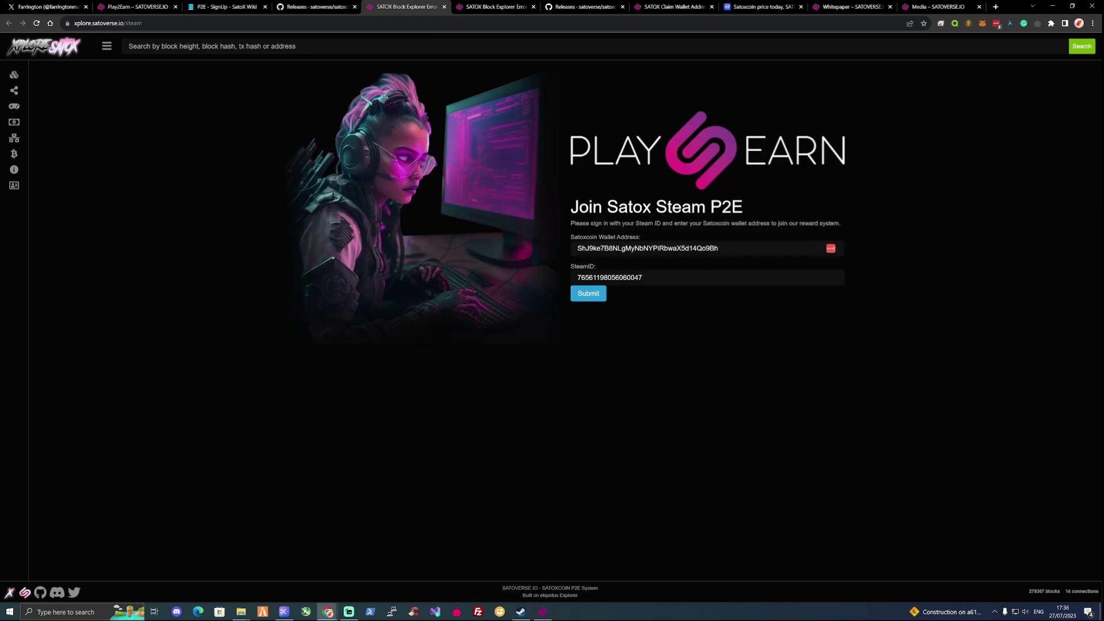
left_click(590, 294)
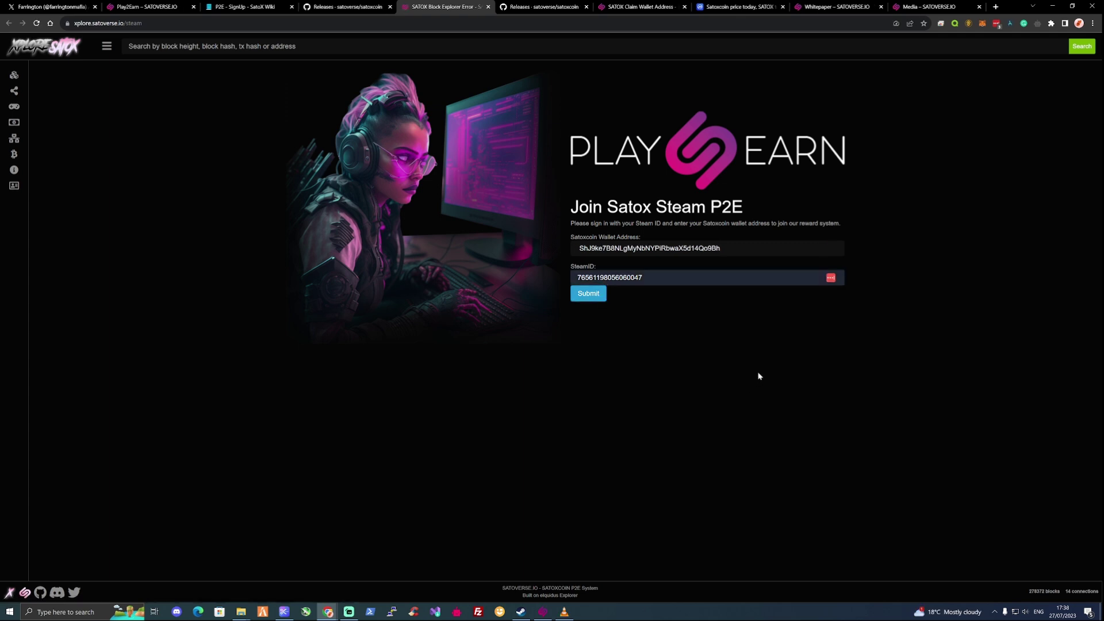
Step: Return to the SatoX Wiki tab and scroll through the after-login steps
left_click(271, 8)
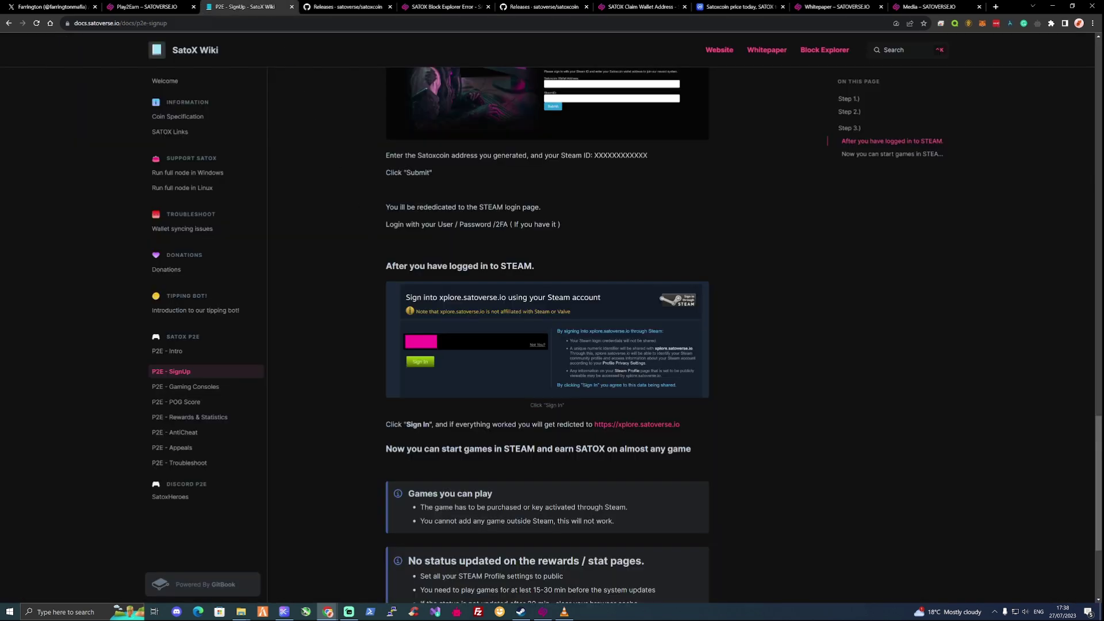
scroll(534, 265, "down", 1)
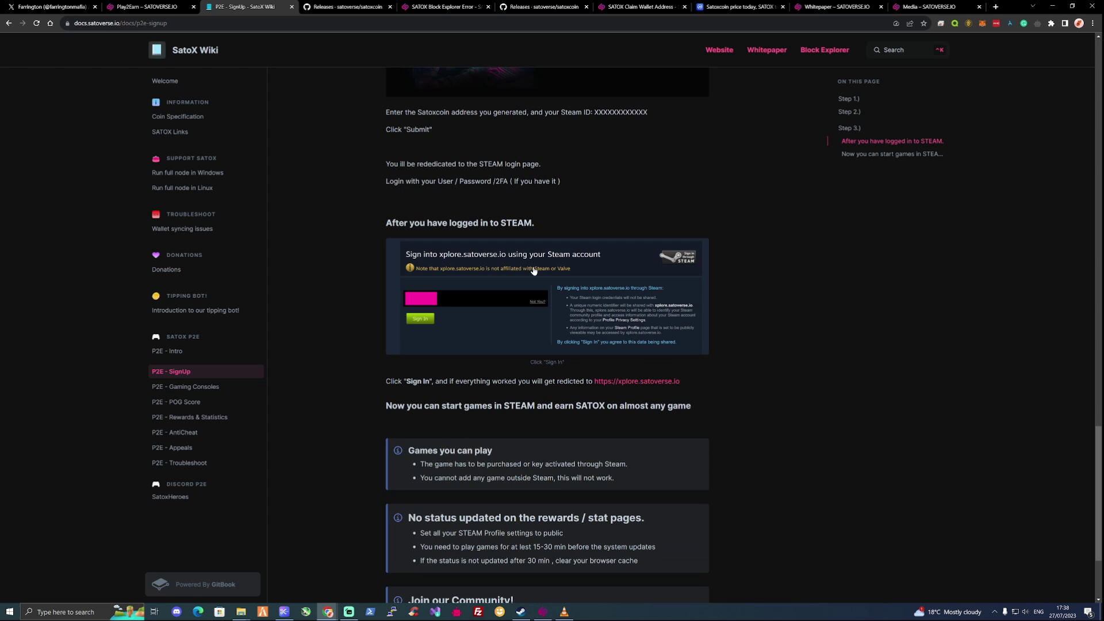
scroll(534, 272, "down", 1)
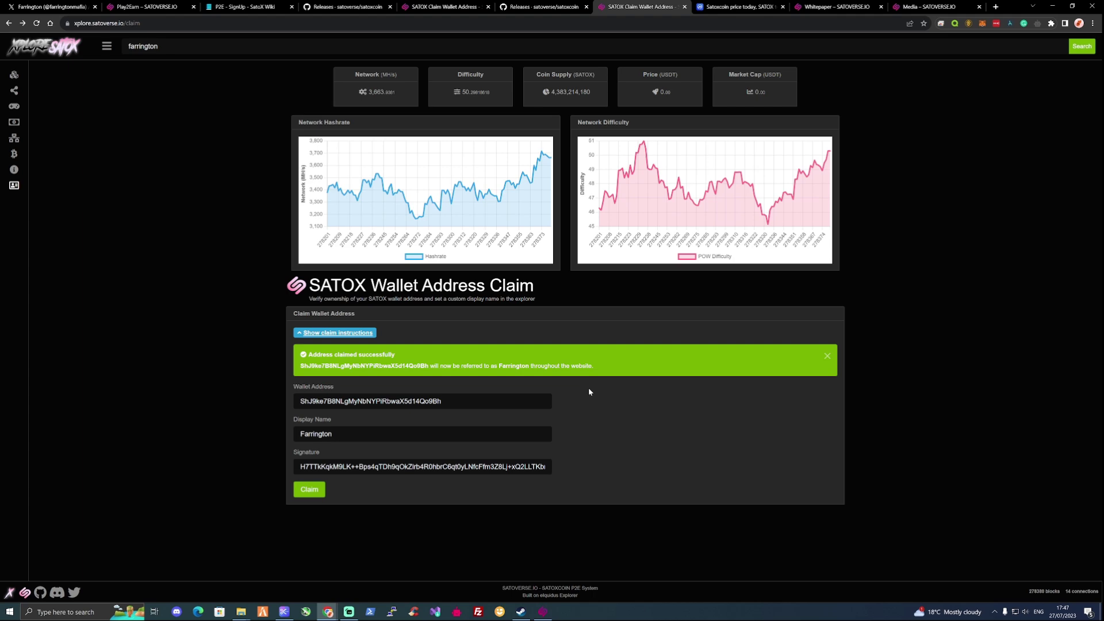
Step: Bring Steam to the front and switch it to the game LIBRARY
left_click(521, 611)
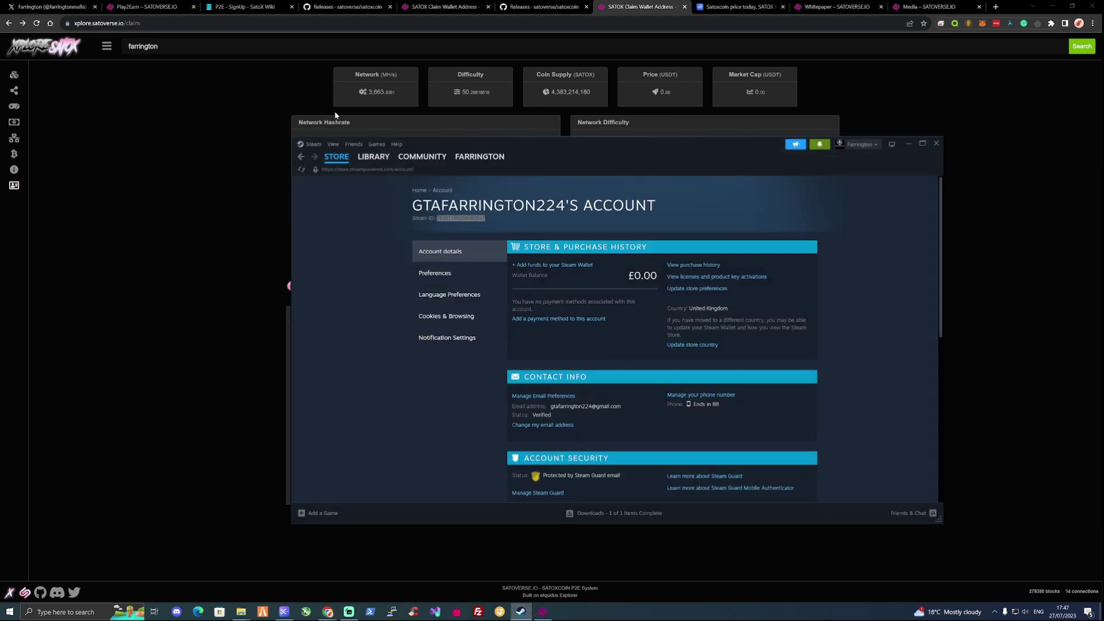
left_click(373, 157)
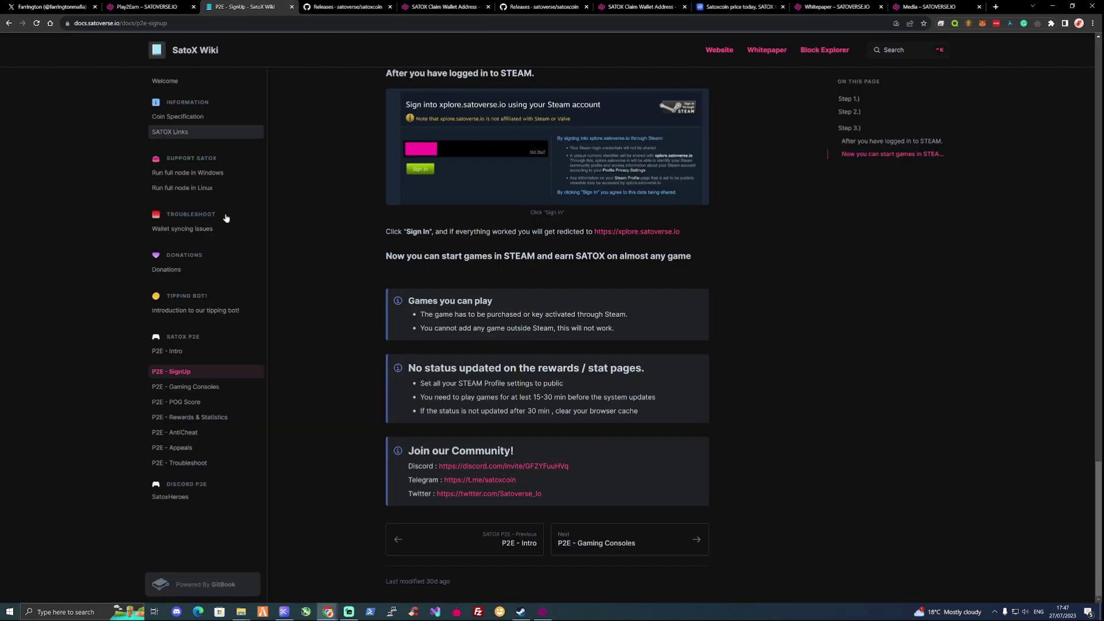
Step: Go from the P2E - Rewards & Statistics page to the P2E - POG Score page
left_click(185, 423)
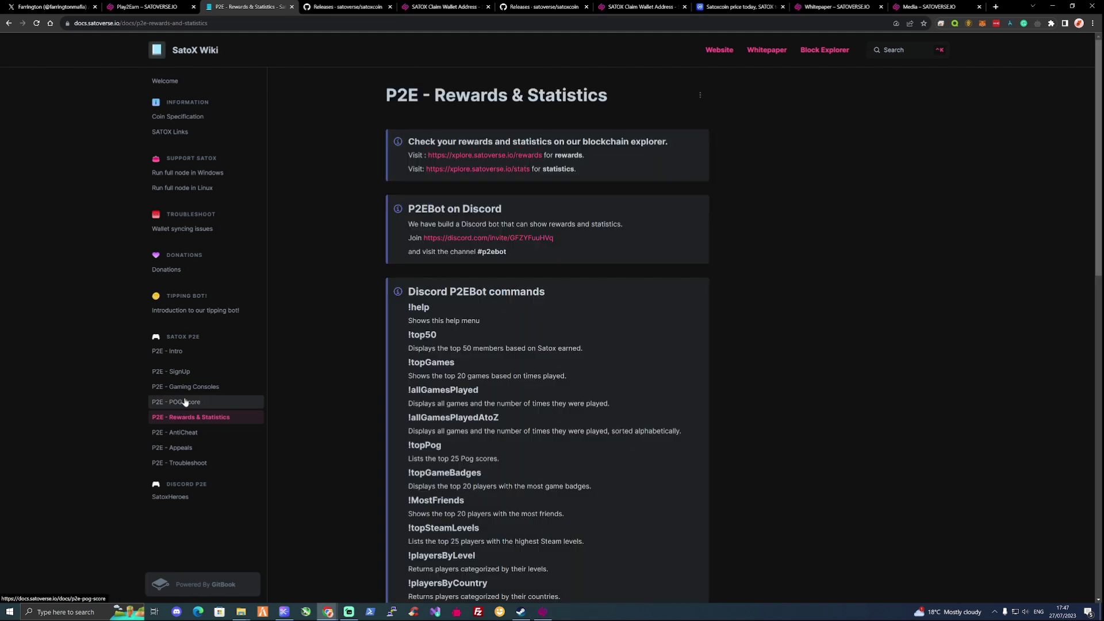
left_click(178, 403)
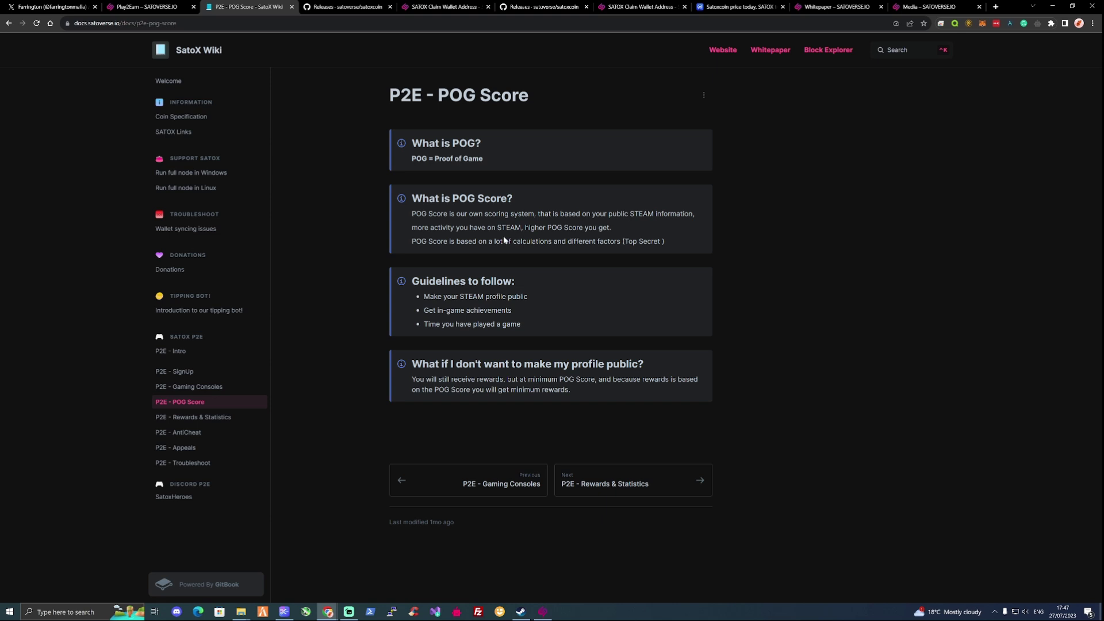
Step: Browse Rewards & Statistics and AntiCheat, then highlight the SignUp tip on public profile settings
left_click(193, 418)
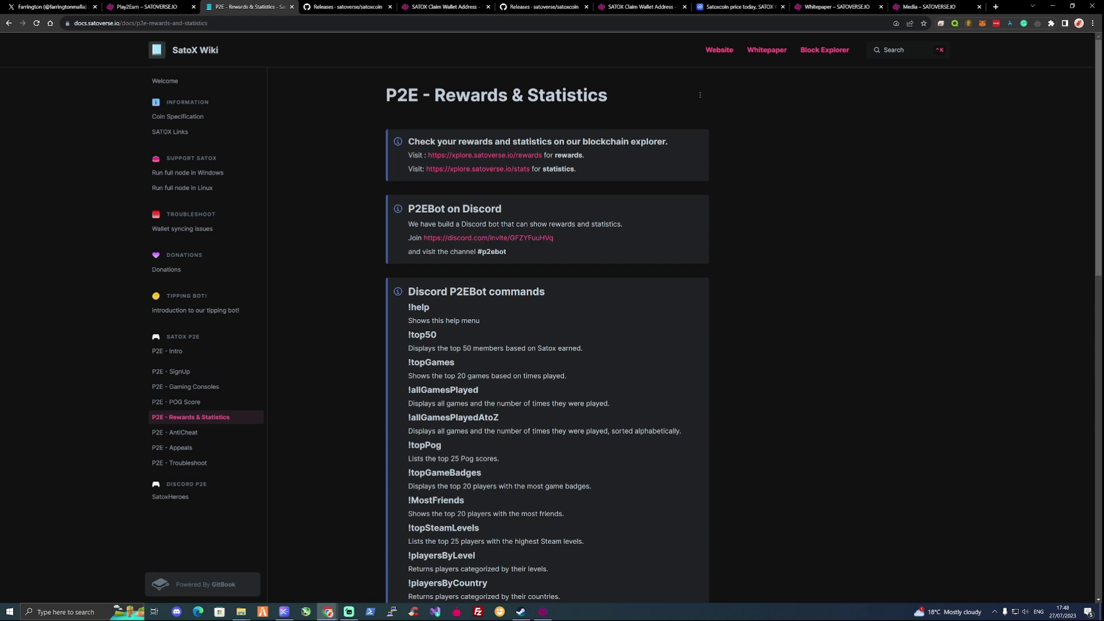
scroll(400, 243, "down", 1)
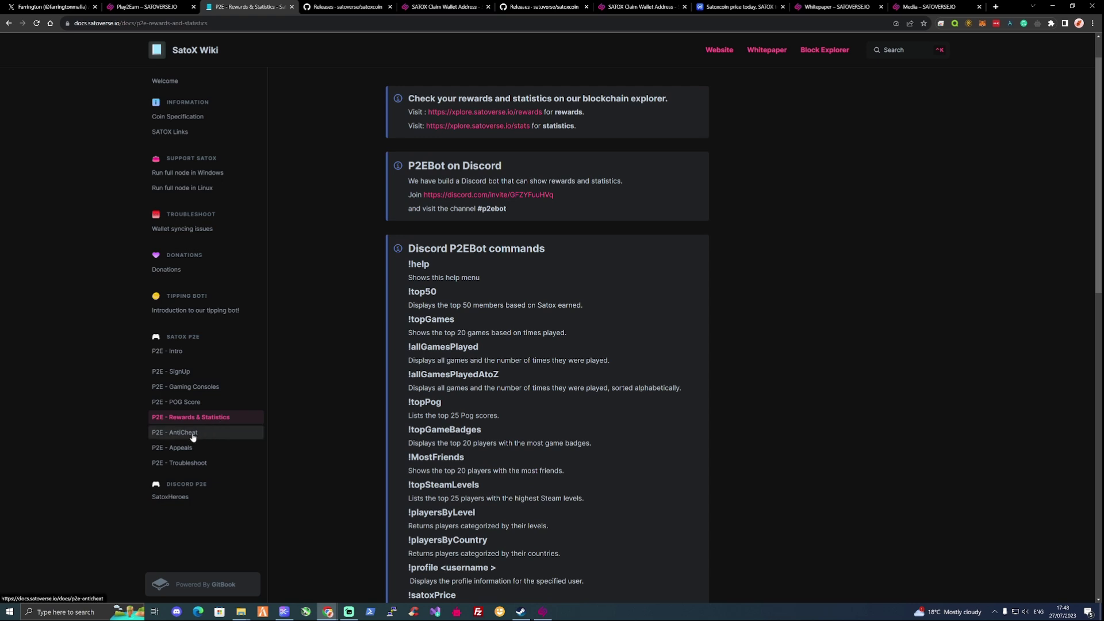
left_click(229, 429)
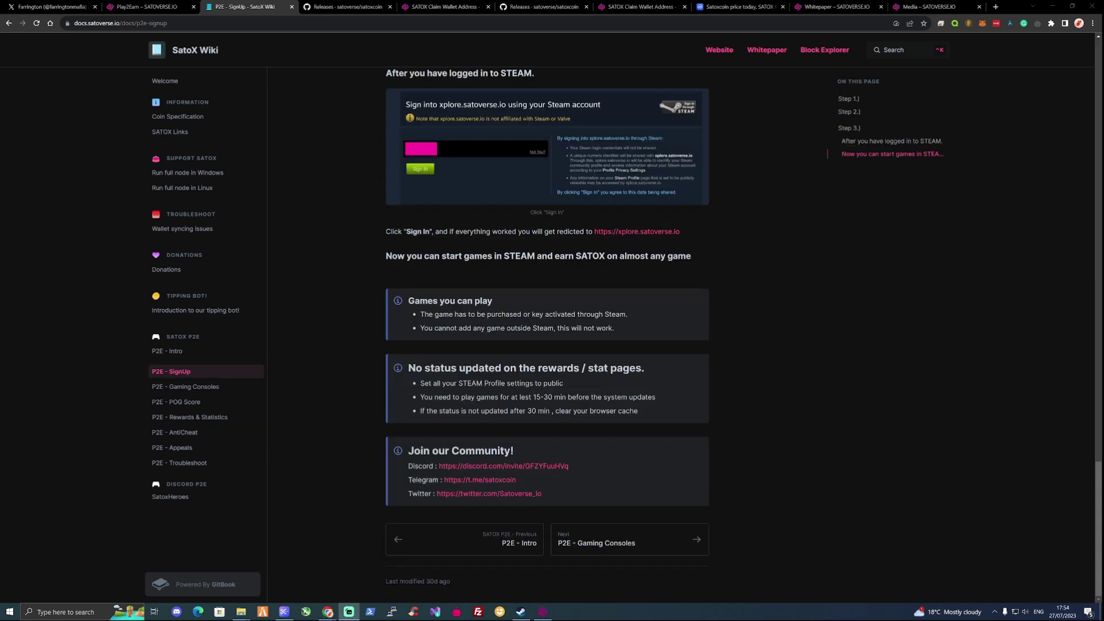
left_click_drag(424, 383, 563, 384)
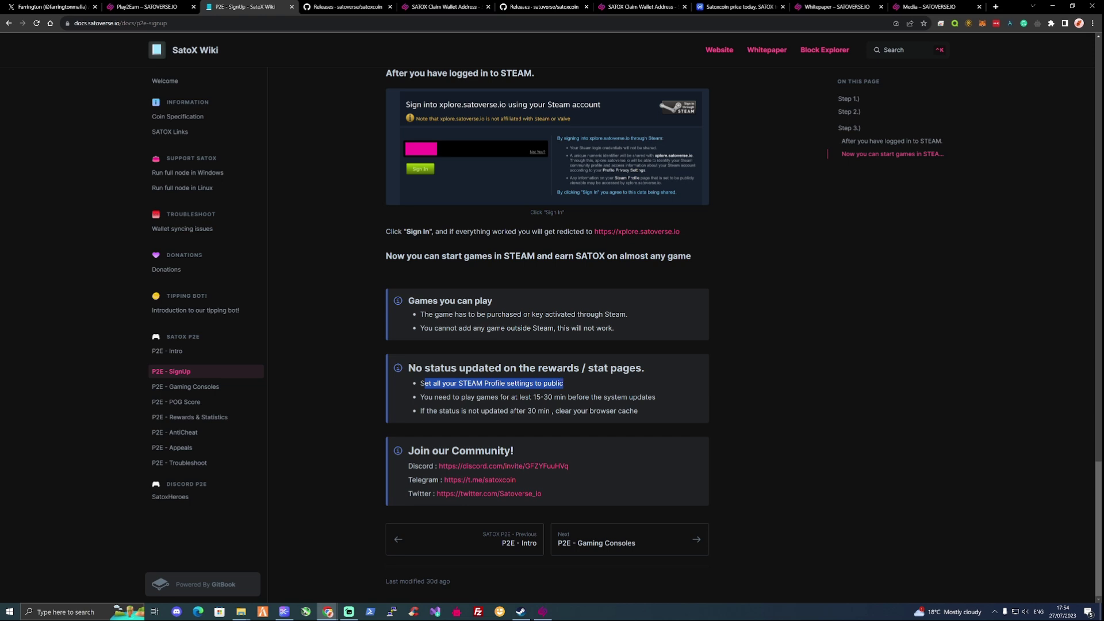
Step: Set the Steam profile's visibility to Public under Edit Profile's Privacy Settings
left_click(521, 612)
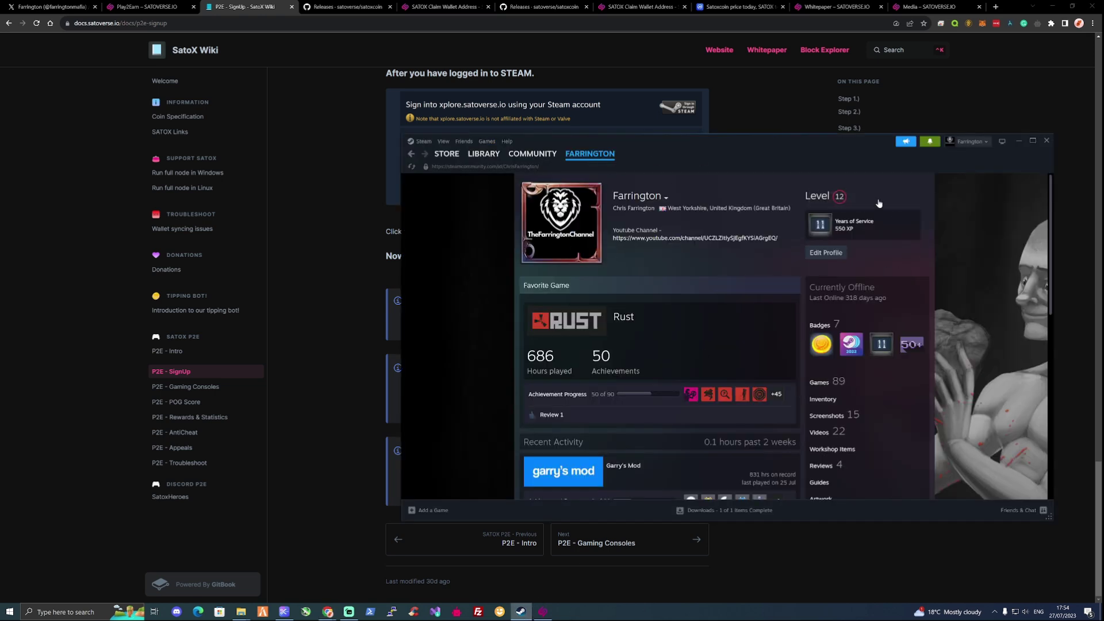
left_click(832, 252)
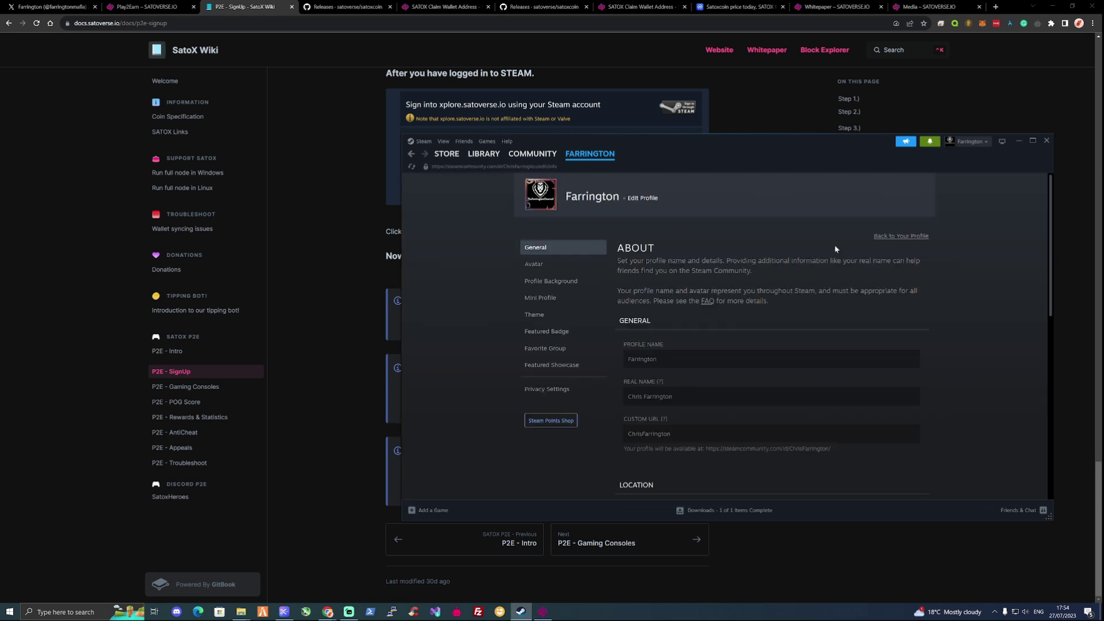
left_click(551, 390)
scroll(681, 242, "down", 1)
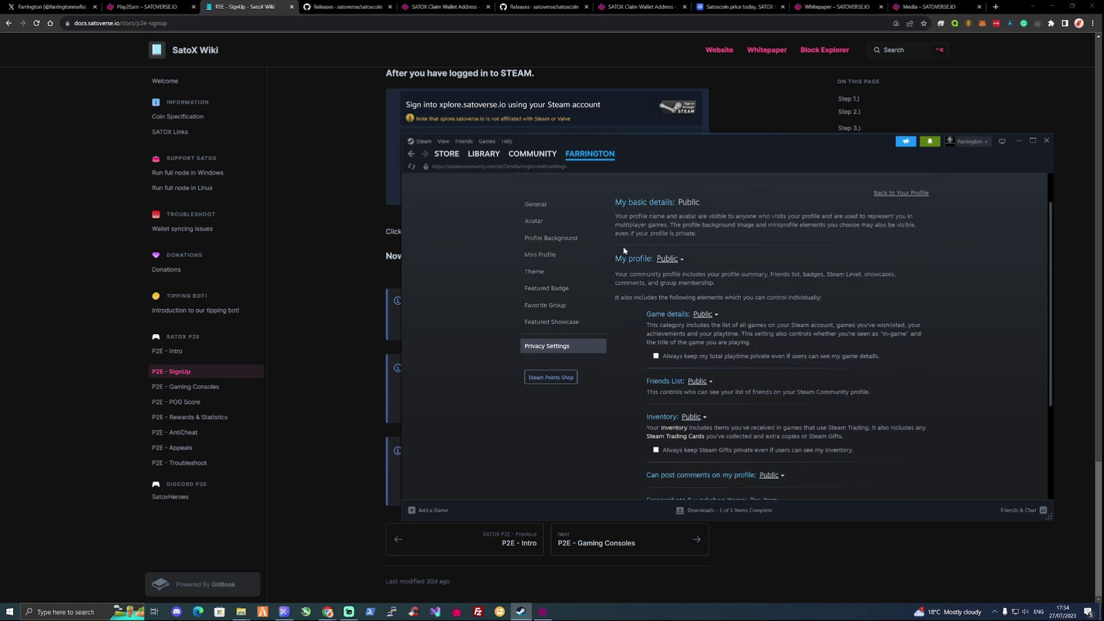
left_click(678, 260)
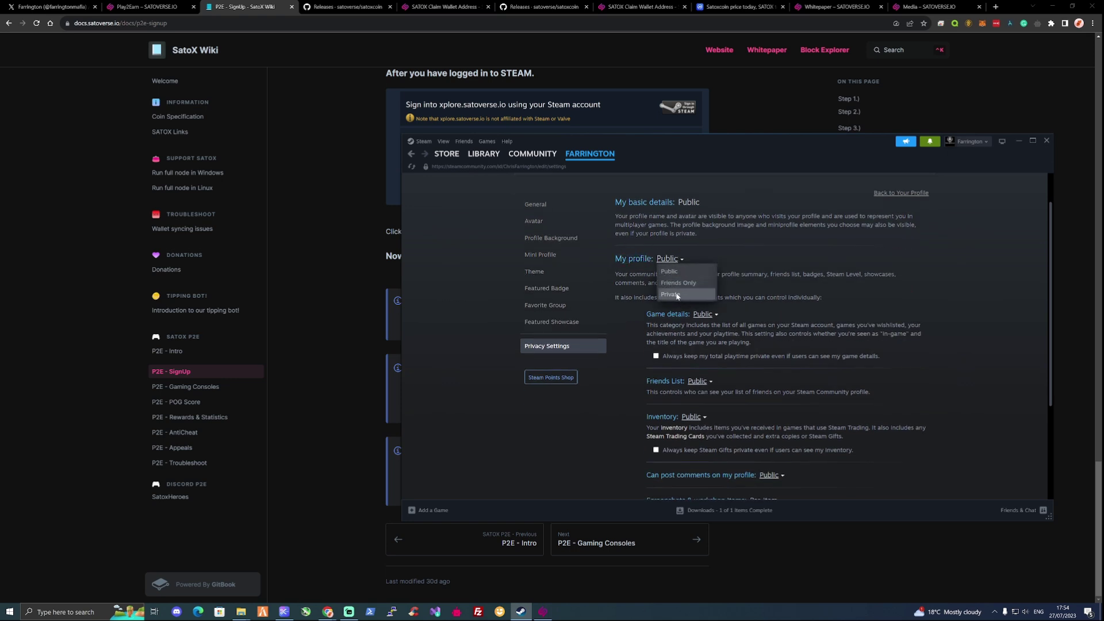
left_click(669, 271)
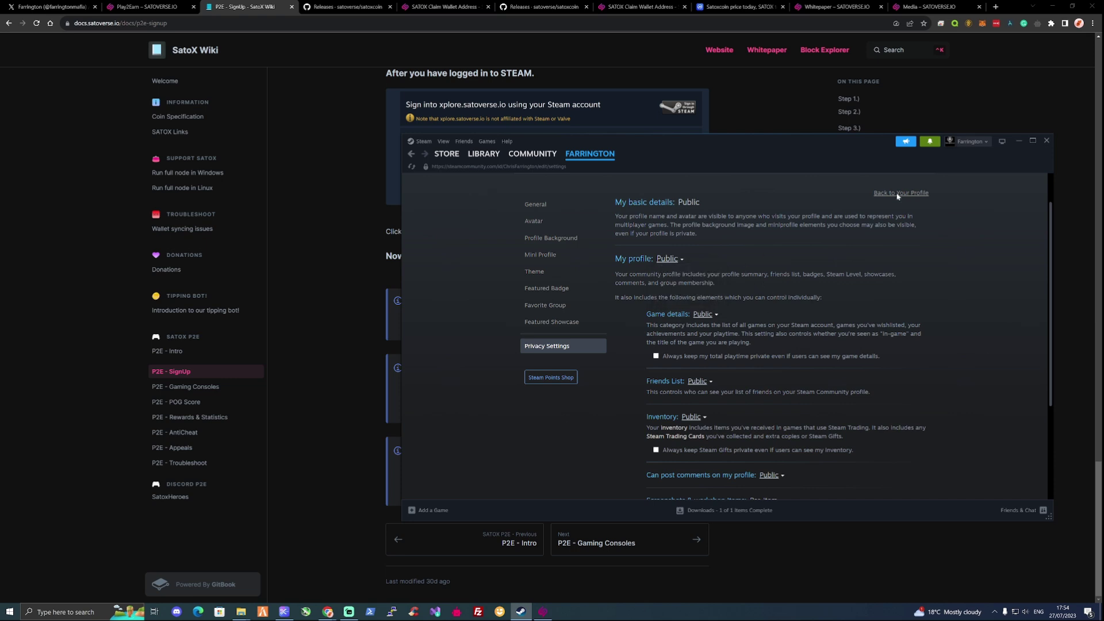
Step: Close Steam and highlight the tips on playing 15-30 minutes and clearing the browser cache
left_click(1047, 141)
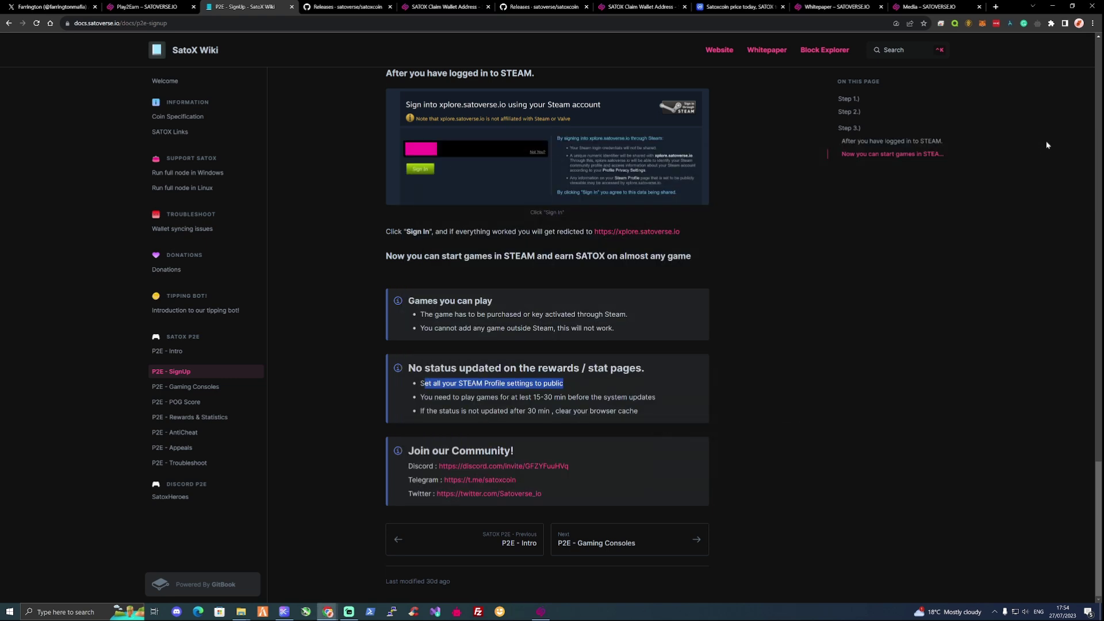
left_click_drag(423, 397, 655, 397)
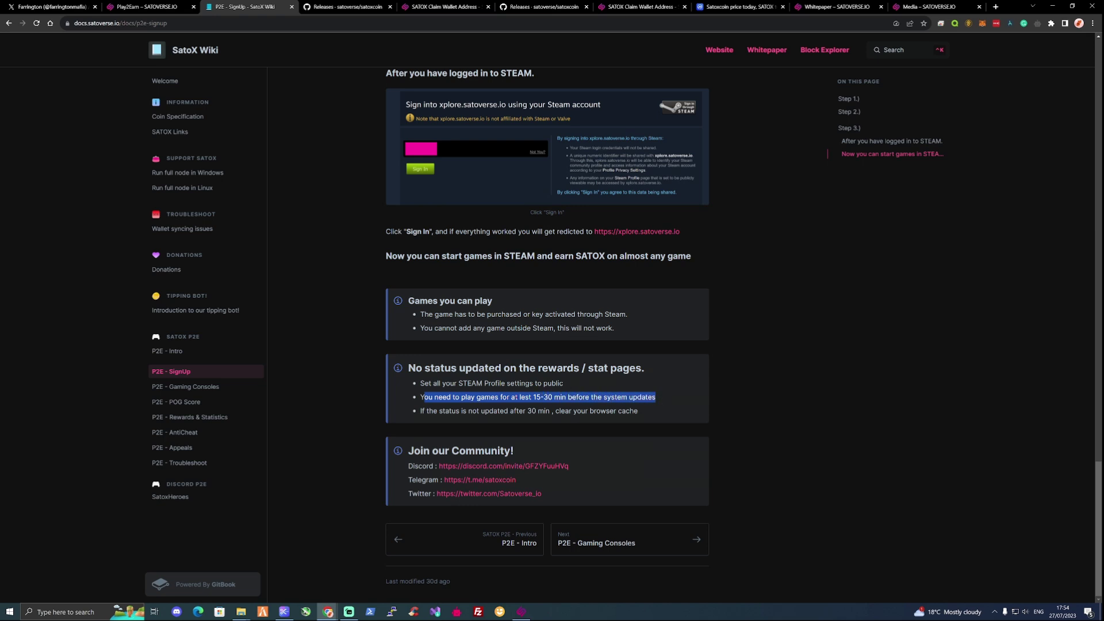
left_click_drag(425, 411, 559, 410)
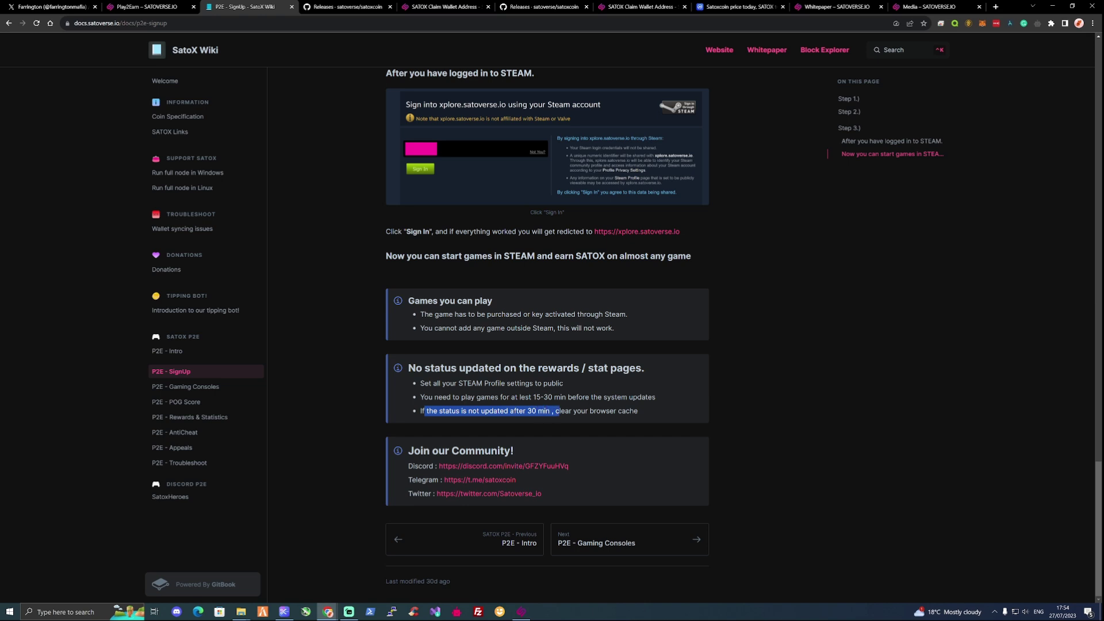
left_click(559, 411)
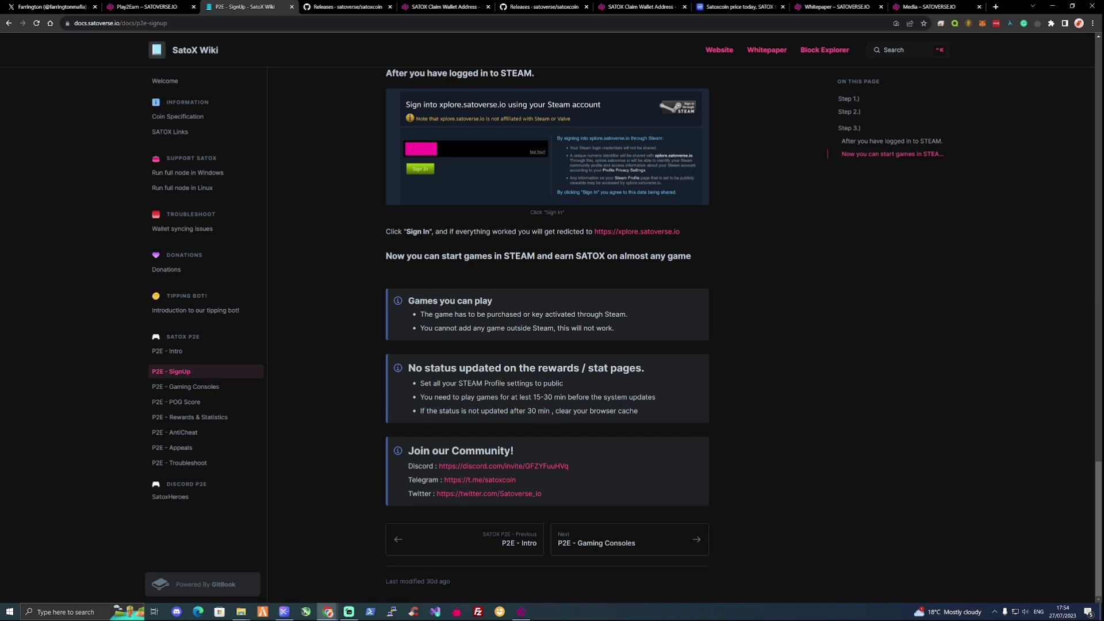